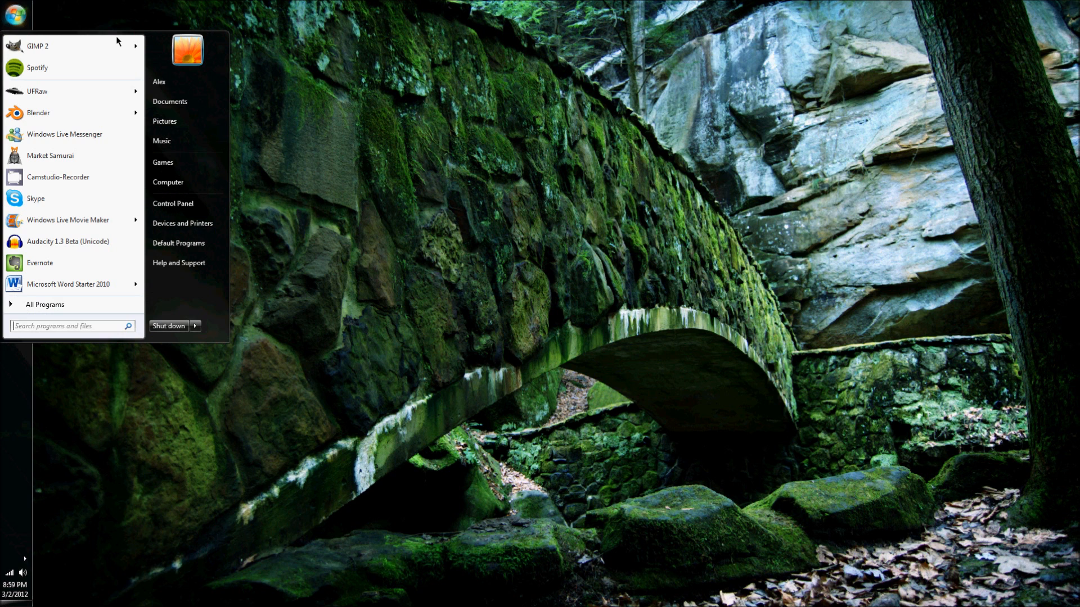
Browse to the scripts folder inside .gimp-2.6 in the user's home folder to view the installed scripts, and close it.
{"action": "left_click", "coordinate": [169, 83]}
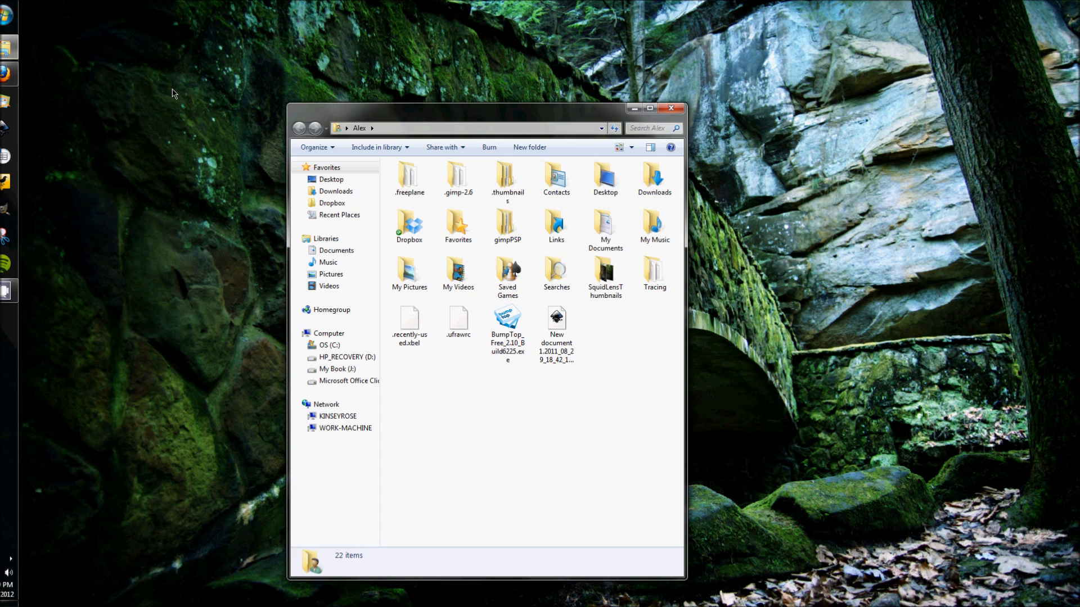
{"action": "double_click", "coordinate": [456, 185]}
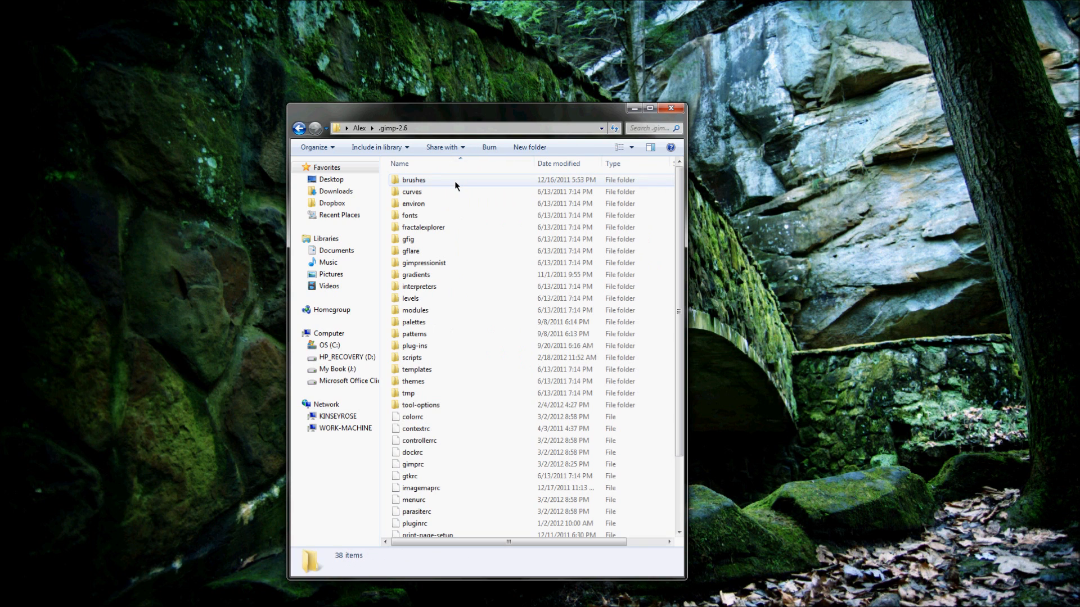
{"action": "double_click", "coordinate": [528, 105]}
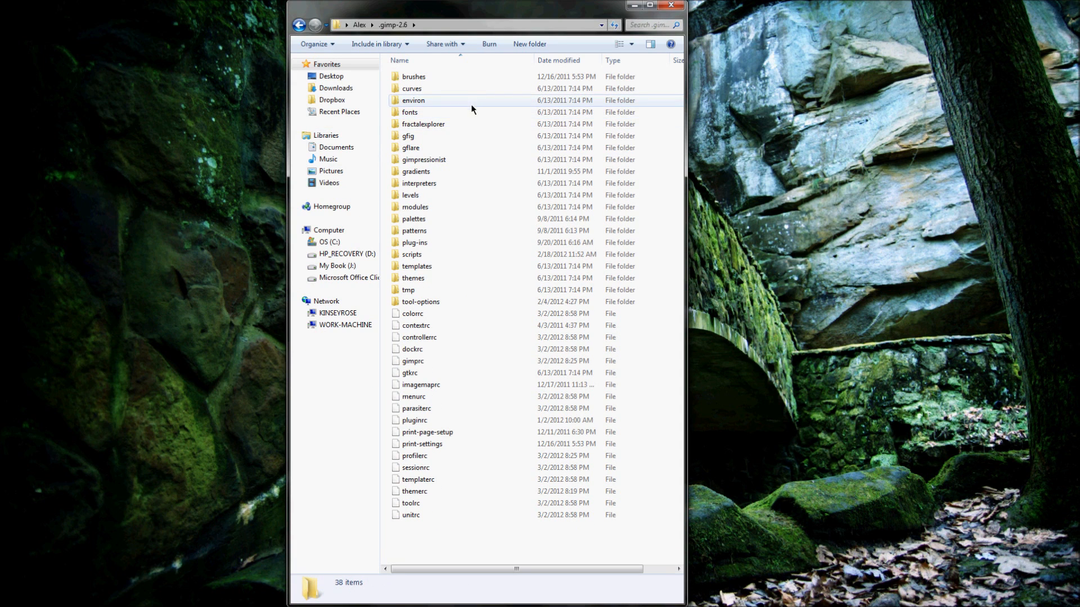
{"action": "double_click", "coordinate": [462, 252]}
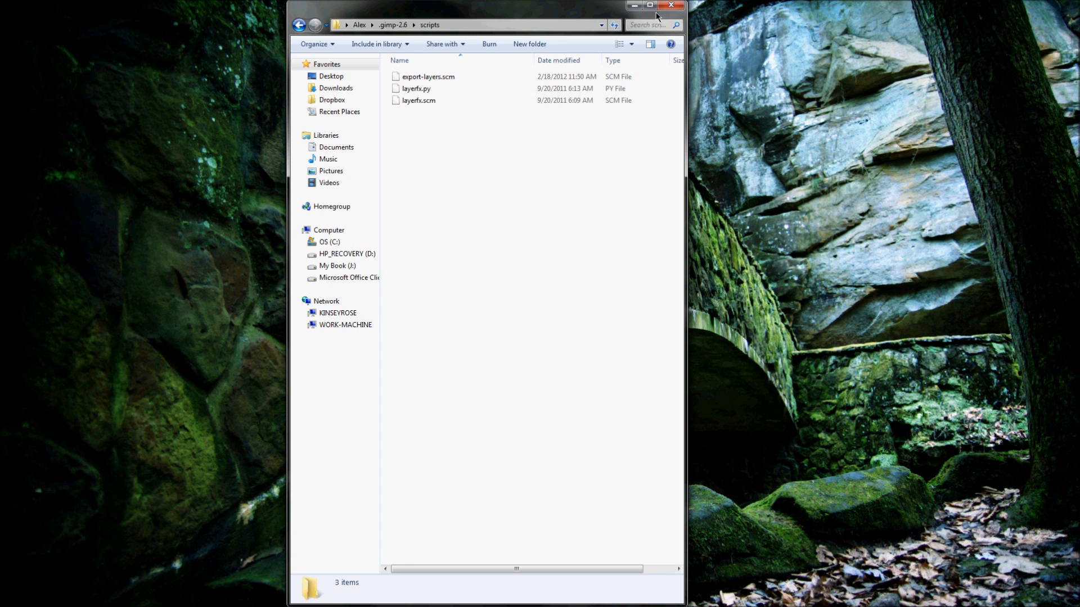
{"action": "left_click", "coordinate": [671, 5]}
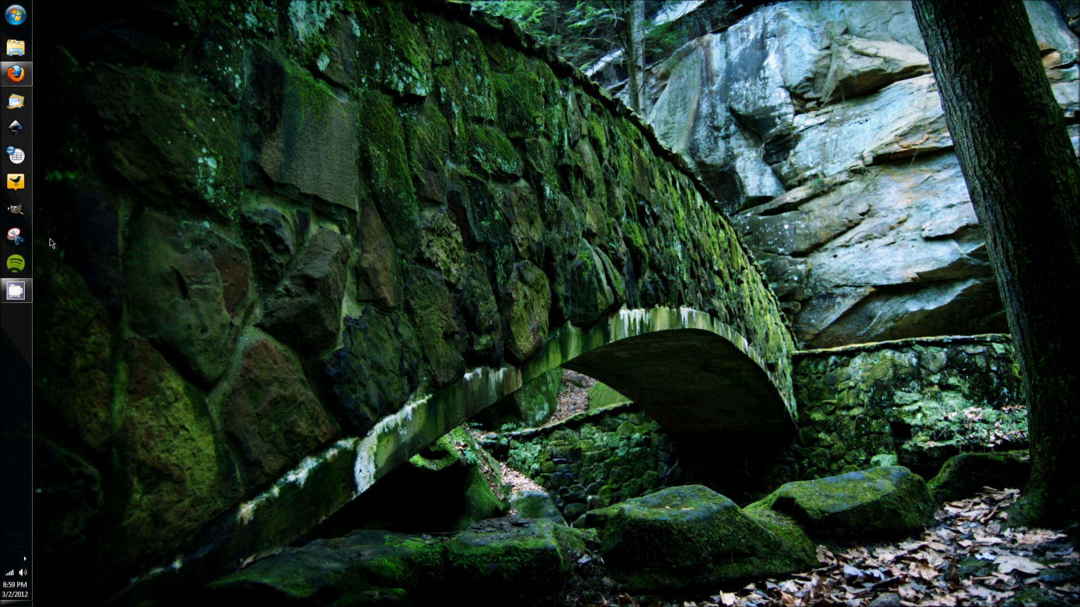
Switch to GIMP and locate the command for exporting layers as individual files without running it.
{"action": "left_click", "coordinate": [16, 211]}
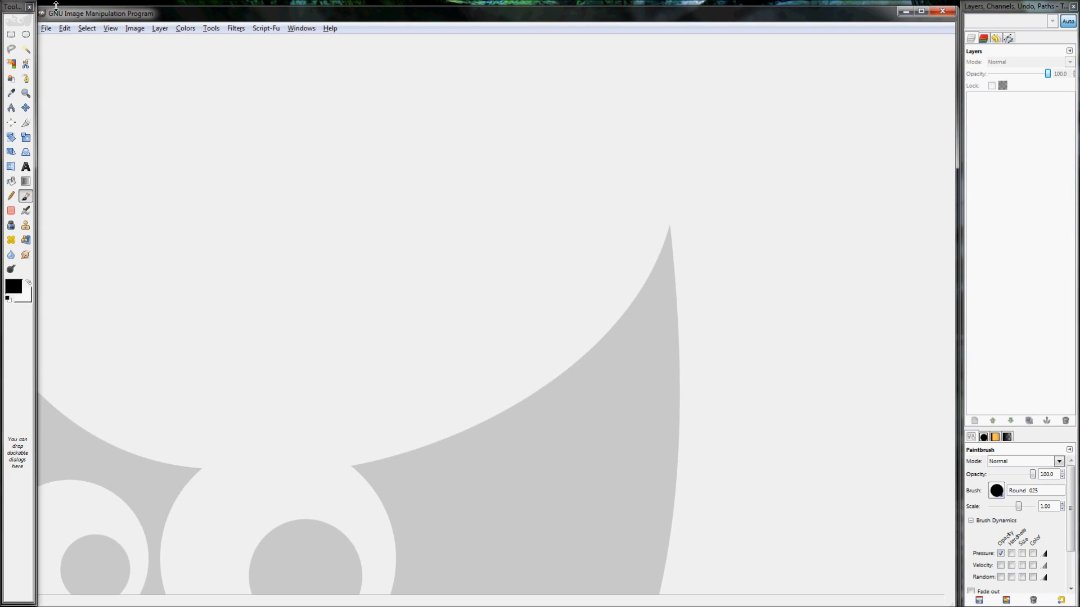
{"action": "left_click", "coordinate": [46, 29]}
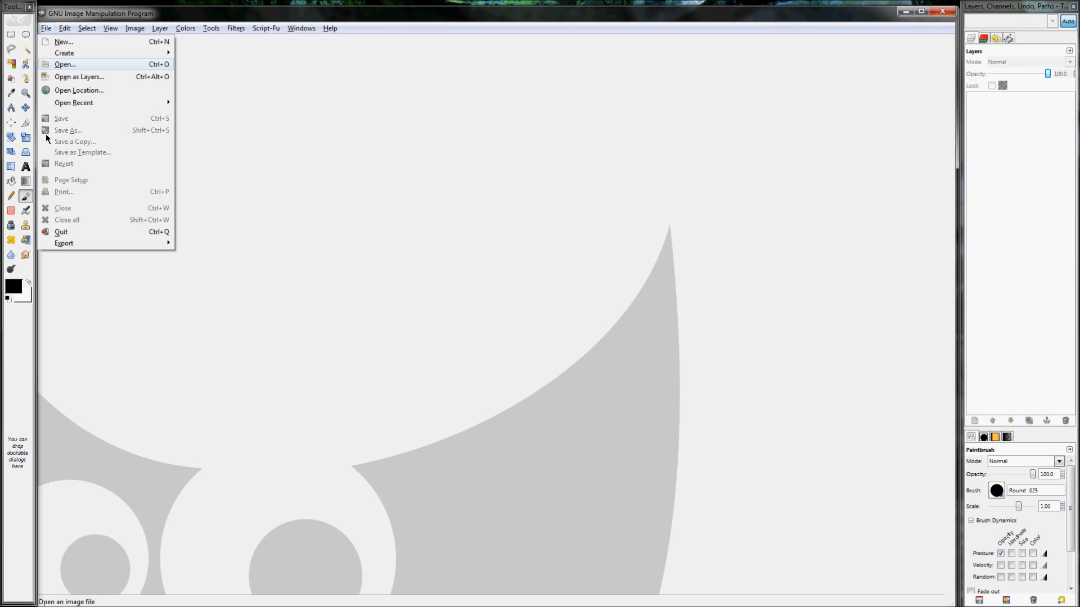
{"action": "mouse_move", "coordinate": [62, 245]}
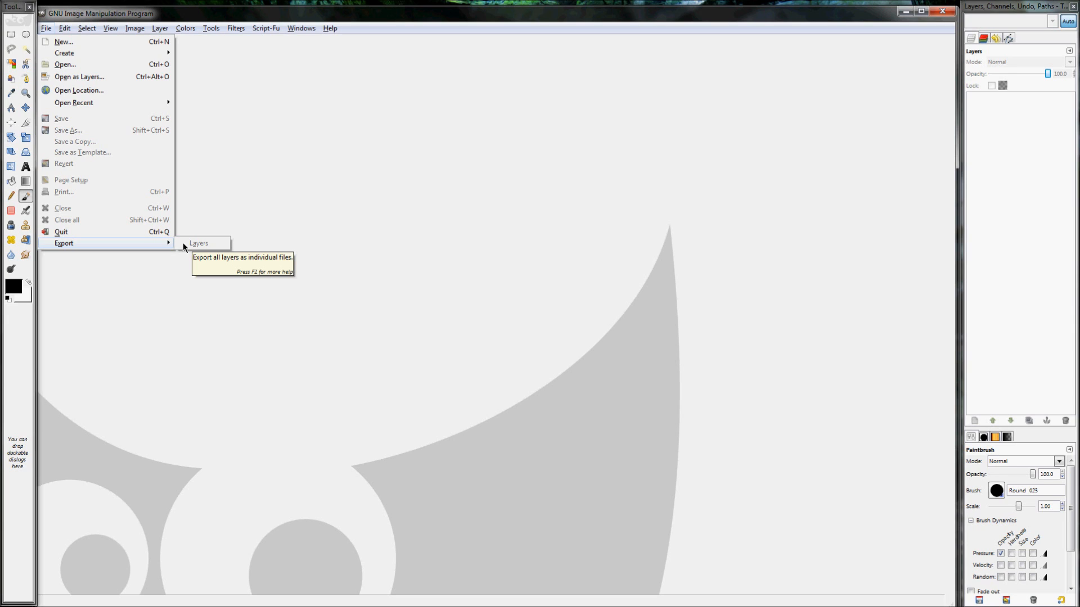
{"action": "left_click", "coordinate": [245, 198]}
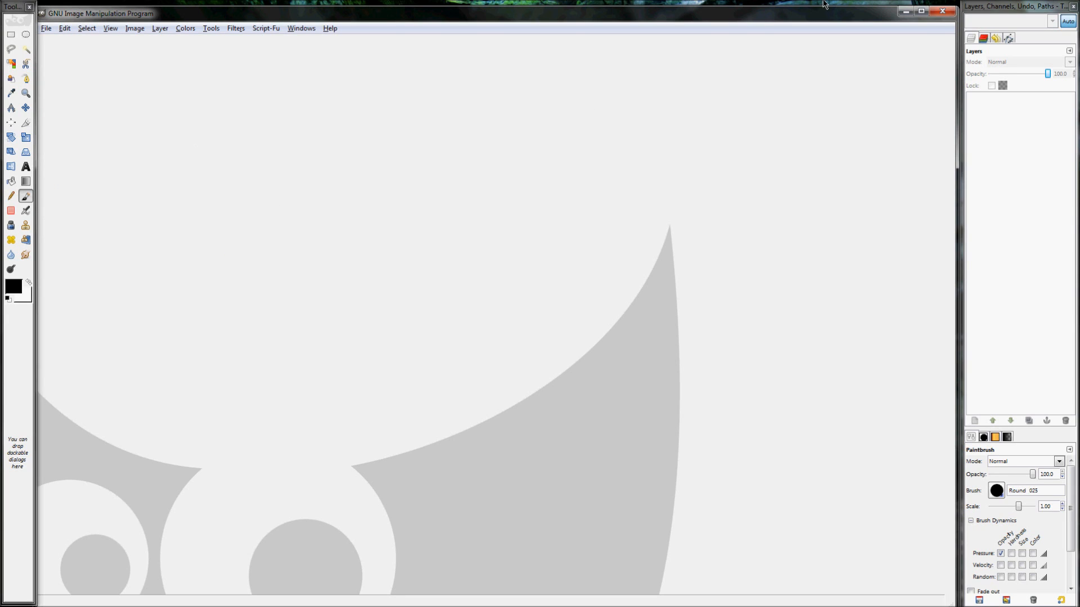
{"action": "left_click_drag", "start_coordinate": [821, 16], "coordinate": [821, 11]}
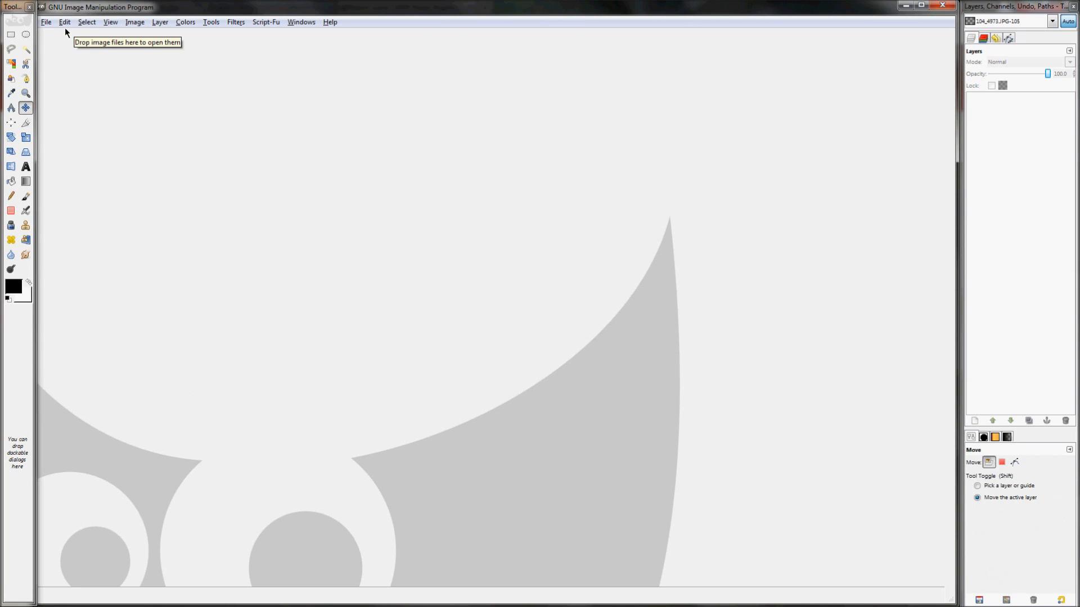
Start opening images as layers and browse to the 2006-01 (Jan) folder in Pictures.
{"action": "left_click", "coordinate": [46, 24]}
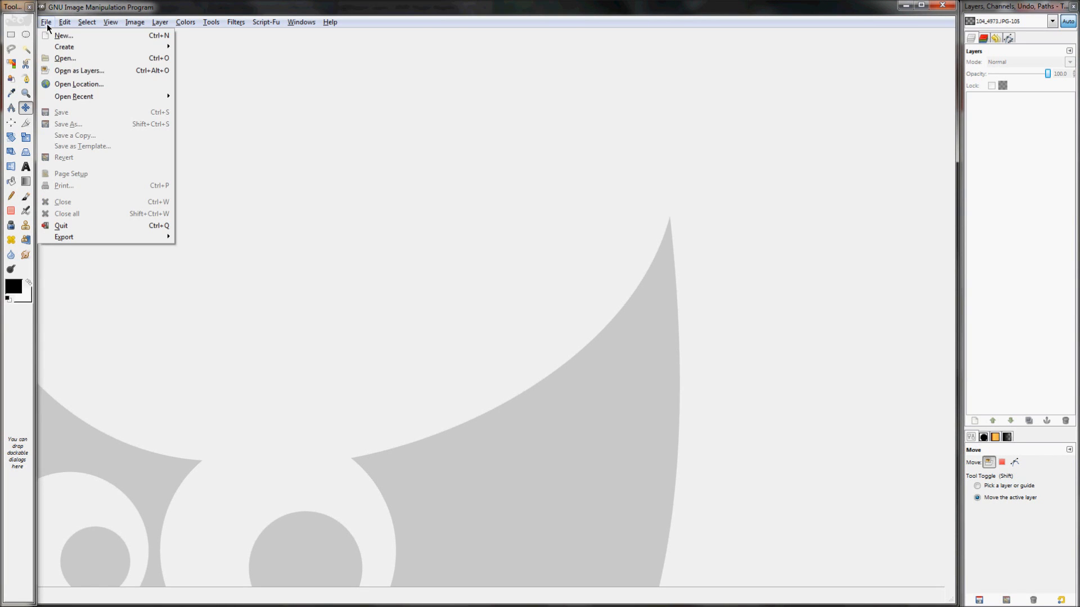
{"action": "left_click", "coordinate": [66, 72]}
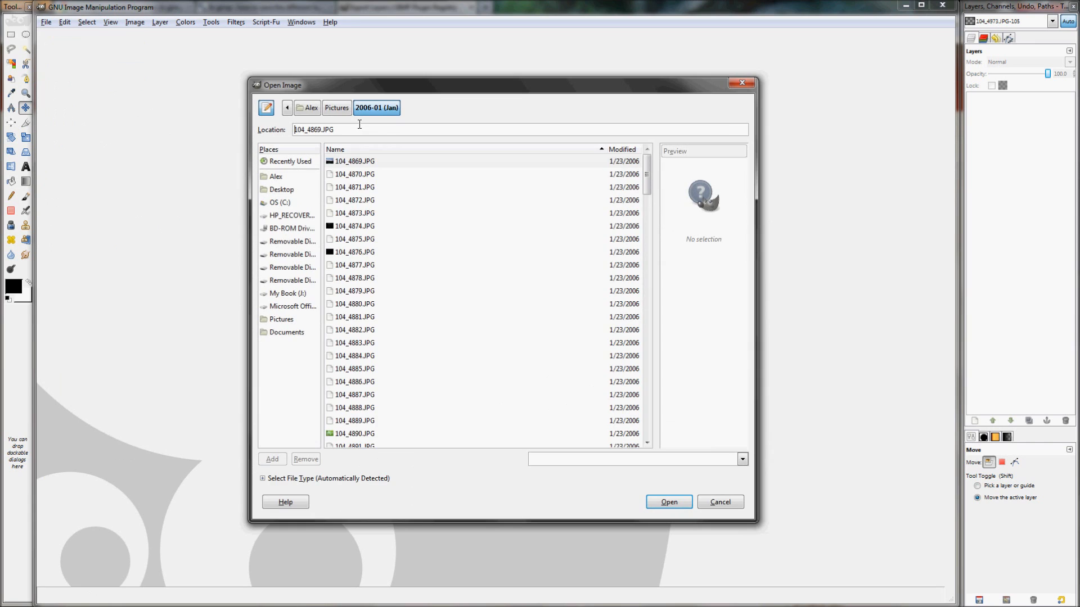
{"action": "left_click", "coordinate": [337, 110]}
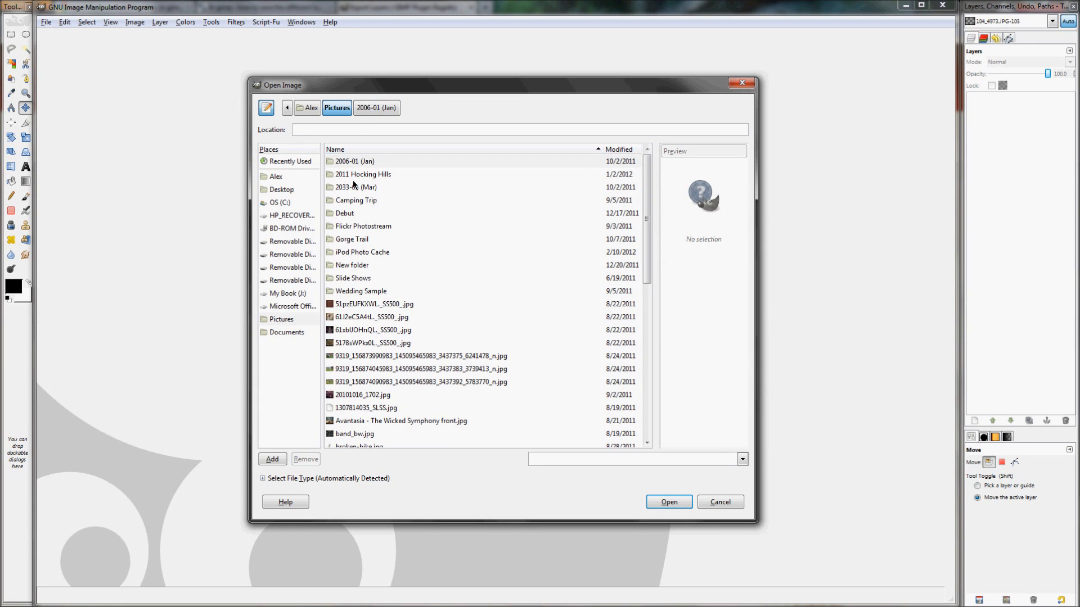
{"action": "double_click", "coordinate": [369, 188]}
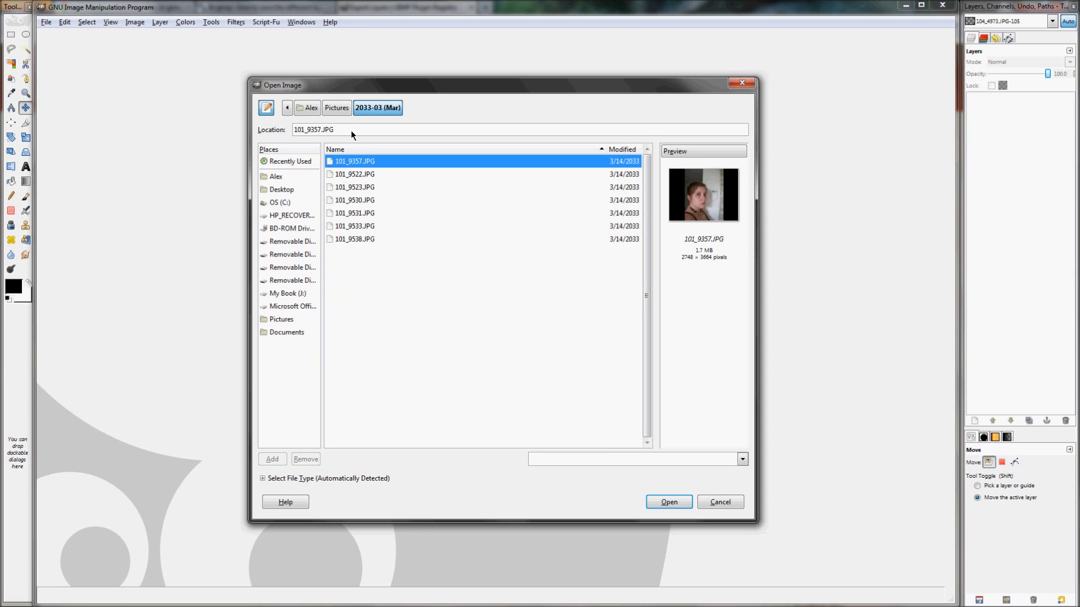
{"action": "left_click", "coordinate": [336, 108]}
{"action": "double_click", "coordinate": [344, 163]}
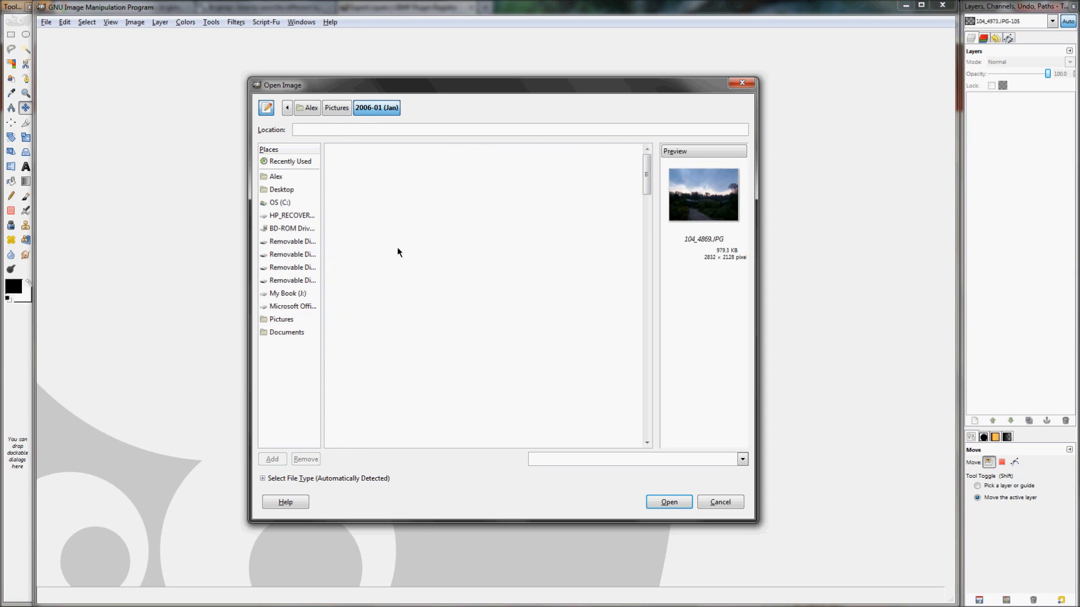
Open the photos from 104_4909.JPG through 104_4922.JPG as layers of one image.
{"action": "scroll", "coordinate": [398, 289], "scroll_direction": "down", "scroll_amount": 7}
{"action": "left_click", "coordinate": [363, 281]}
{"action": "scroll", "coordinate": [363, 280], "scroll_direction": "down", "scroll_amount": 3}
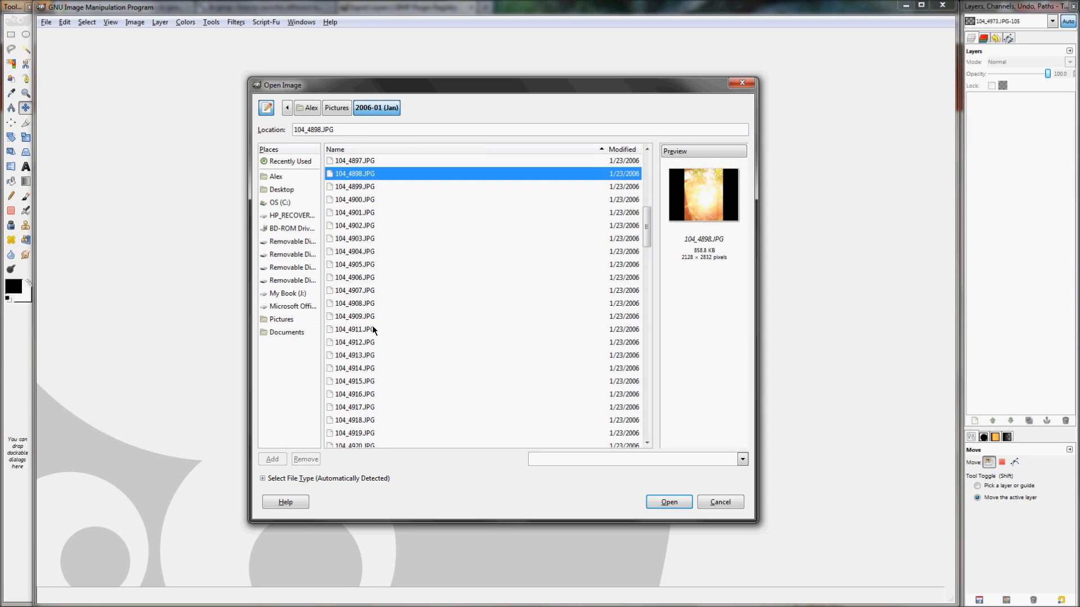
{"action": "left_click", "coordinate": [372, 318]}
{"action": "scroll", "coordinate": [371, 337], "scroll_direction": "down", "scroll_amount": 3}
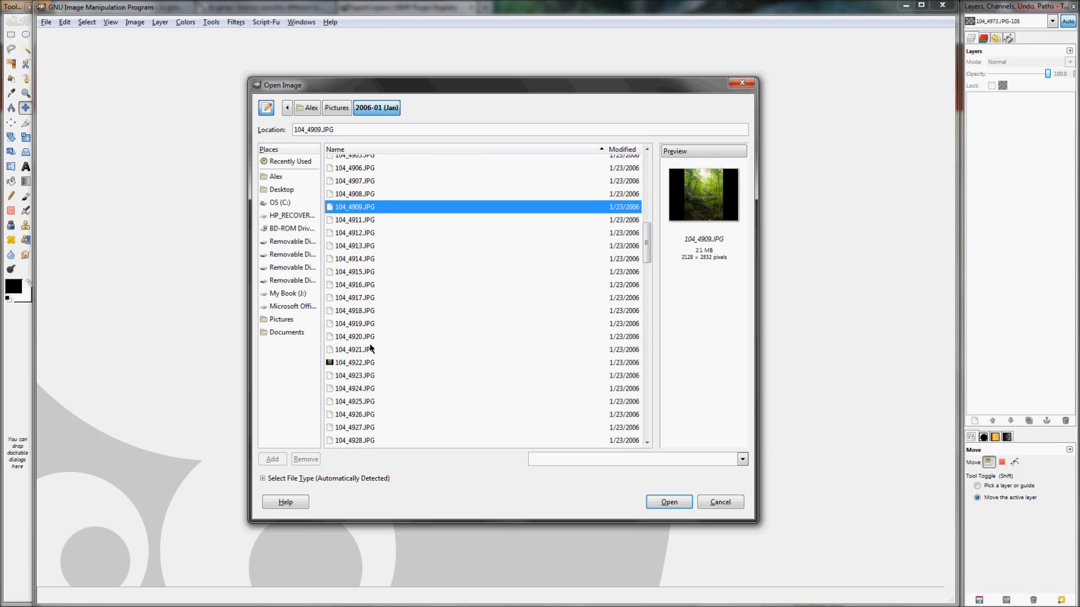
{"action": "left_click", "coordinate": [369, 363], "text": "shift"}
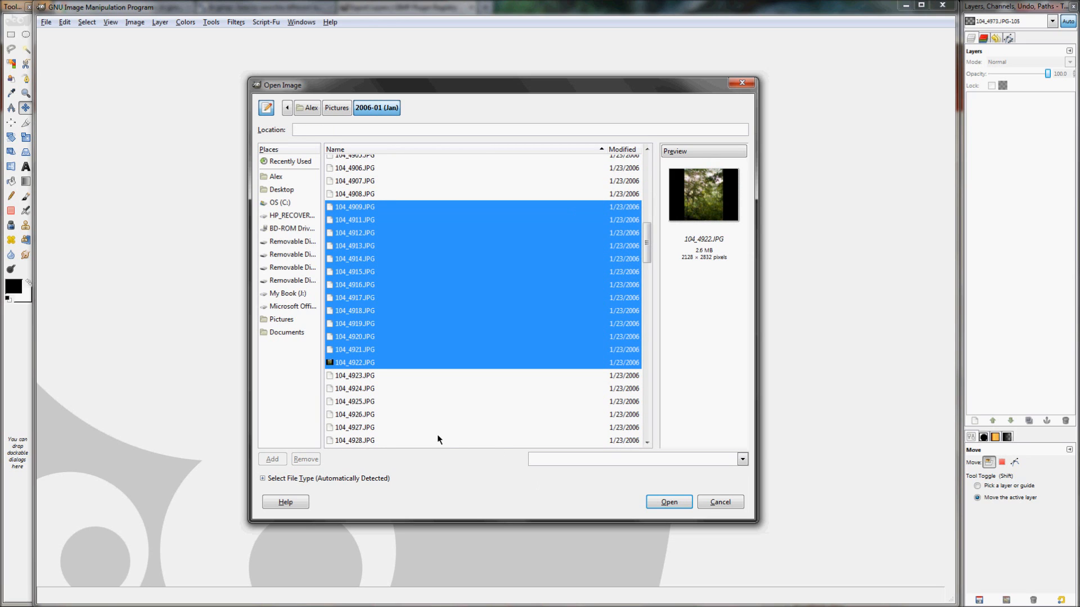
{"action": "left_click", "coordinate": [679, 501]}
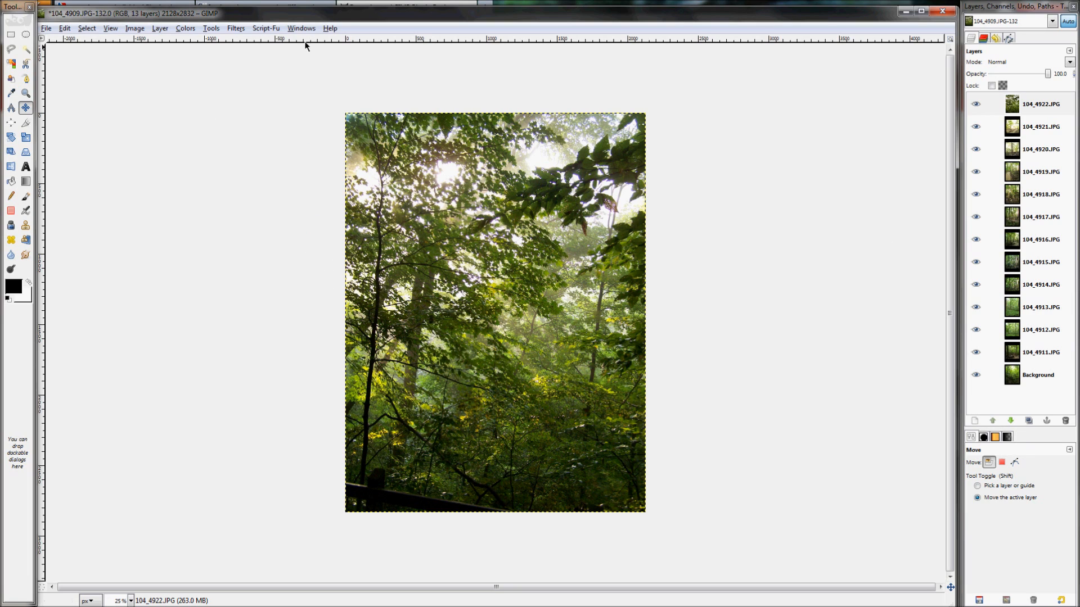
{"action": "left_click_drag", "start_coordinate": [371, 10], "coordinate": [372, 0]}
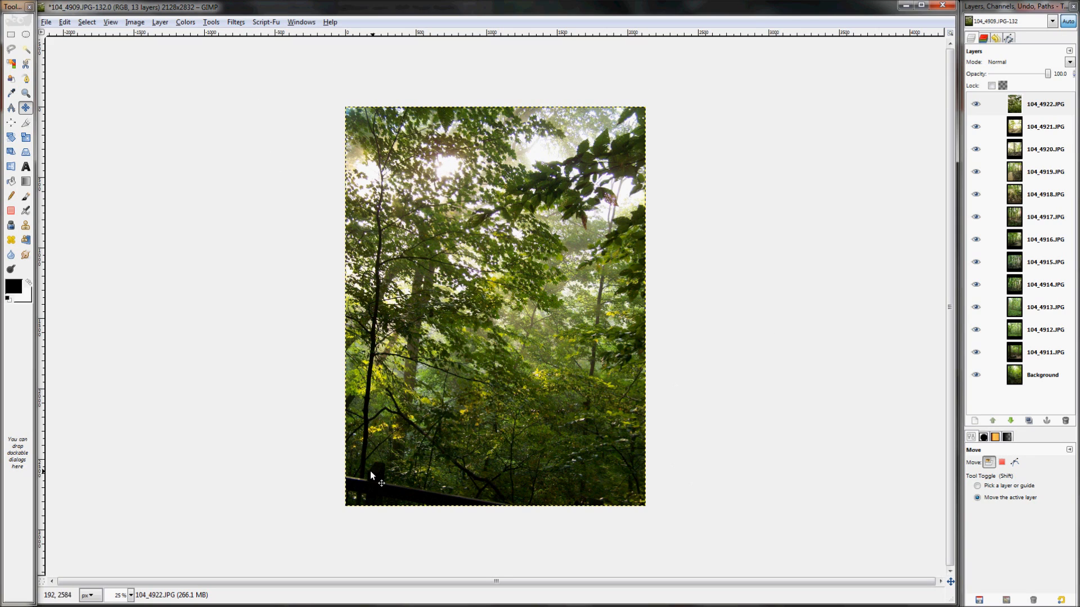
Open the canvas size settings for the layered image and copy the canvas width value in pixels.
{"action": "left_click", "coordinate": [135, 22]}
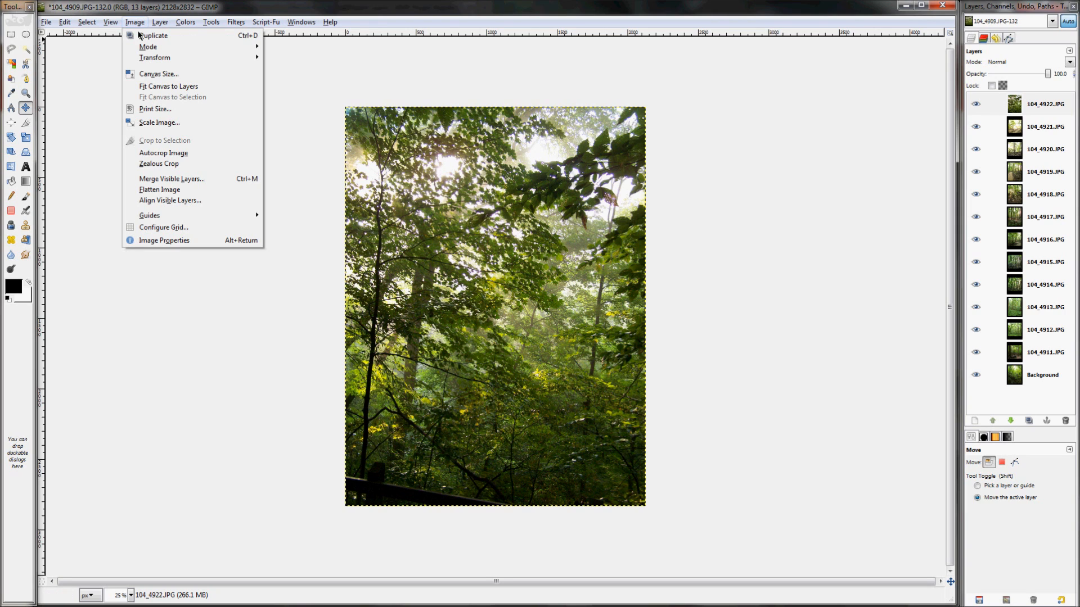
{"action": "left_click", "coordinate": [136, 76]}
{"action": "left_click_drag", "start_coordinate": [173, 55], "coordinate": [251, 126]}
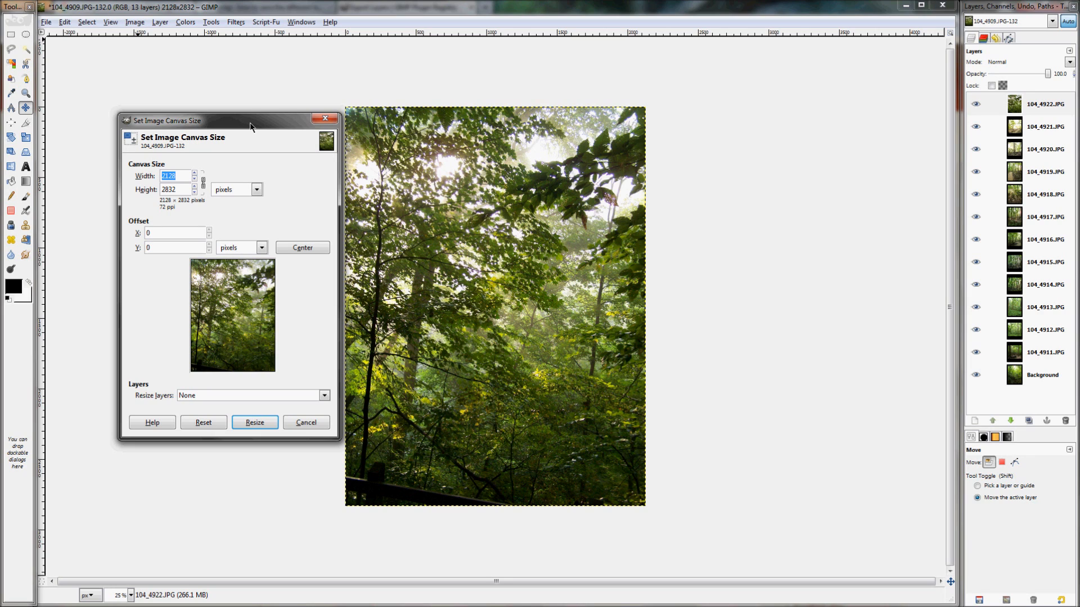
{"action": "left_click", "coordinate": [176, 177]}
{"action": "double_click", "coordinate": [176, 176]}
{"action": "key", "text": "cmd+c"}
{"action": "right_click", "coordinate": [175, 177]}
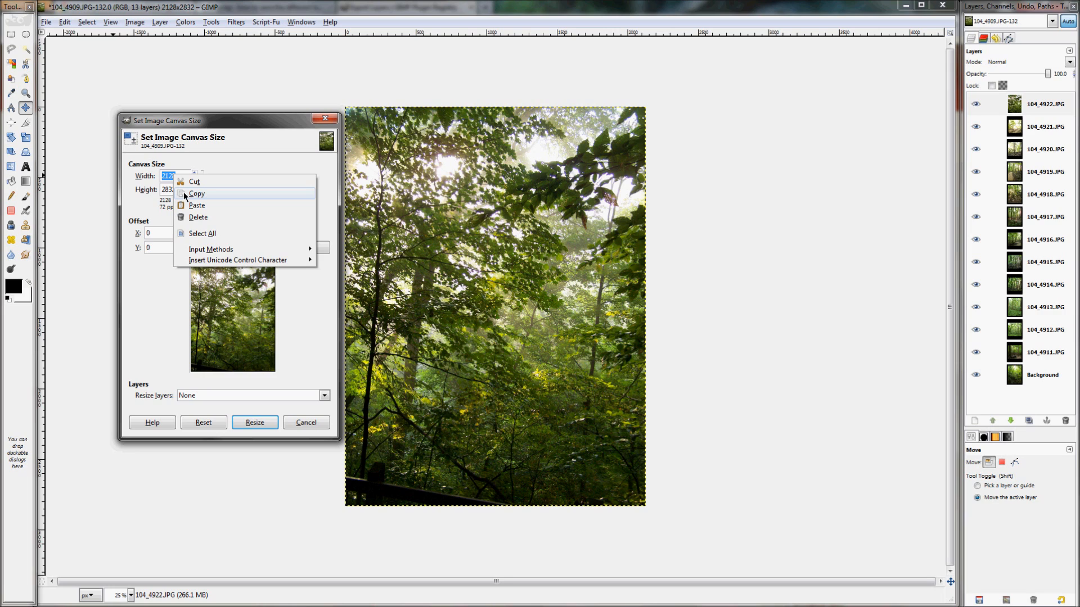
{"action": "left_click", "coordinate": [183, 193]}
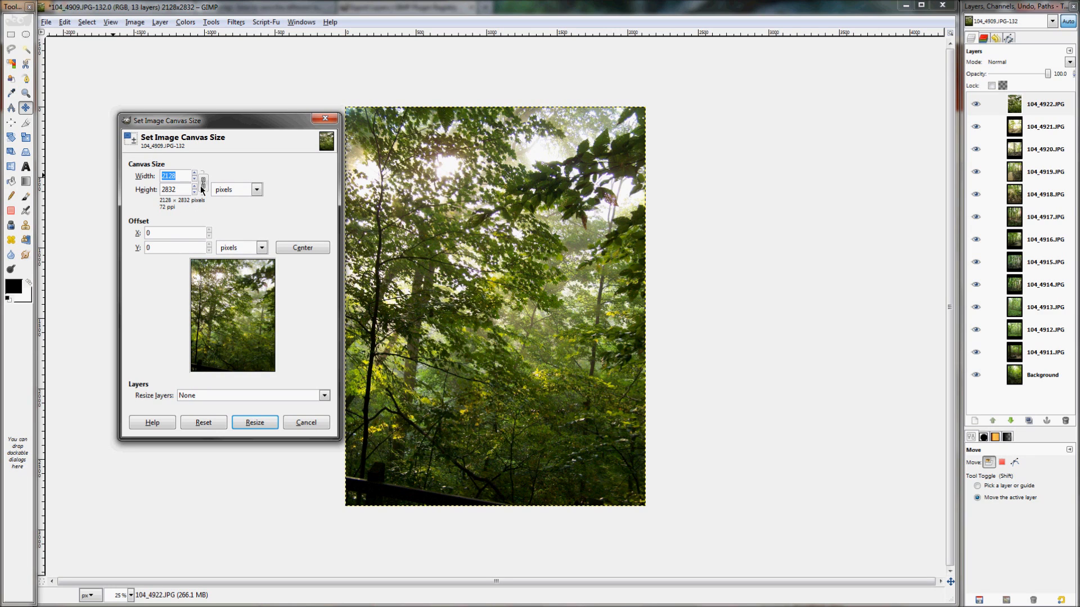
Unlink the canvas width and height and change the canvas size unit to inches.
{"action": "left_click", "coordinate": [204, 186]}
{"action": "left_click", "coordinate": [236, 191]}
{"action": "left_click", "coordinate": [238, 217]}
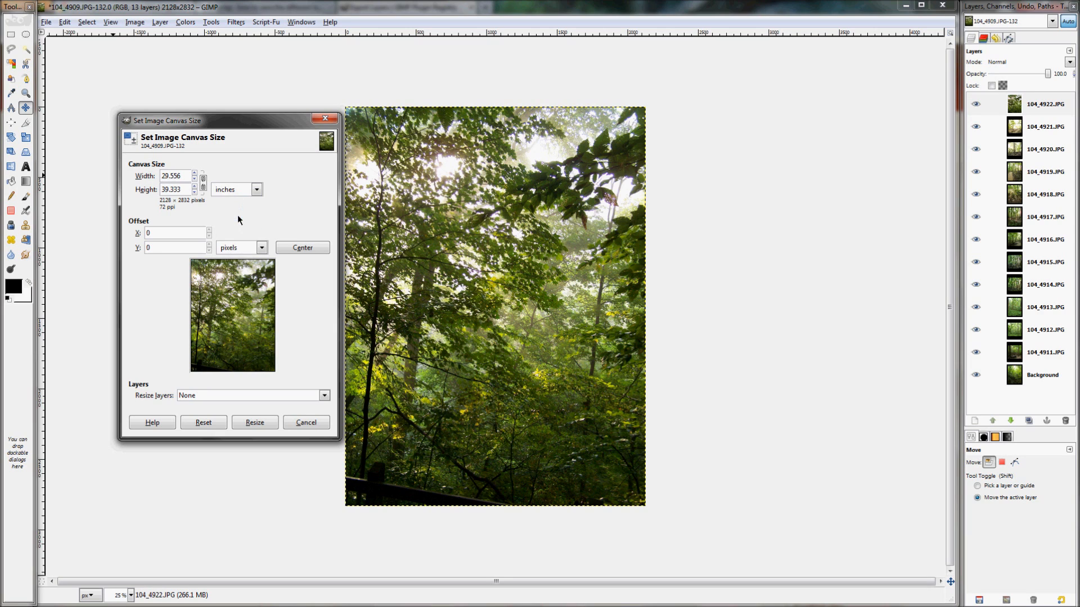
Set the canvas to 7 inches wide by 5 inches high and offset it to about X -425, Y -821 pixels.
{"action": "left_click_drag", "start_coordinate": [183, 176], "coordinate": [148, 177]}
{"action": "type", "text": "7"}
{"action": "key", "text": "Tab"}
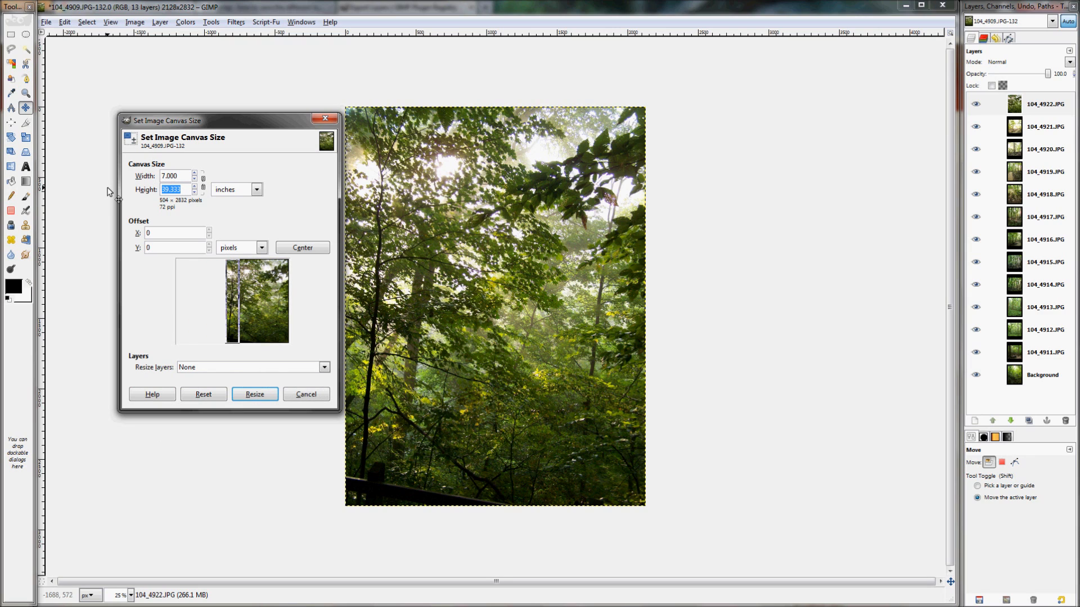
{"action": "type", "text": "5"}
{"action": "left_click", "coordinate": [182, 176]}
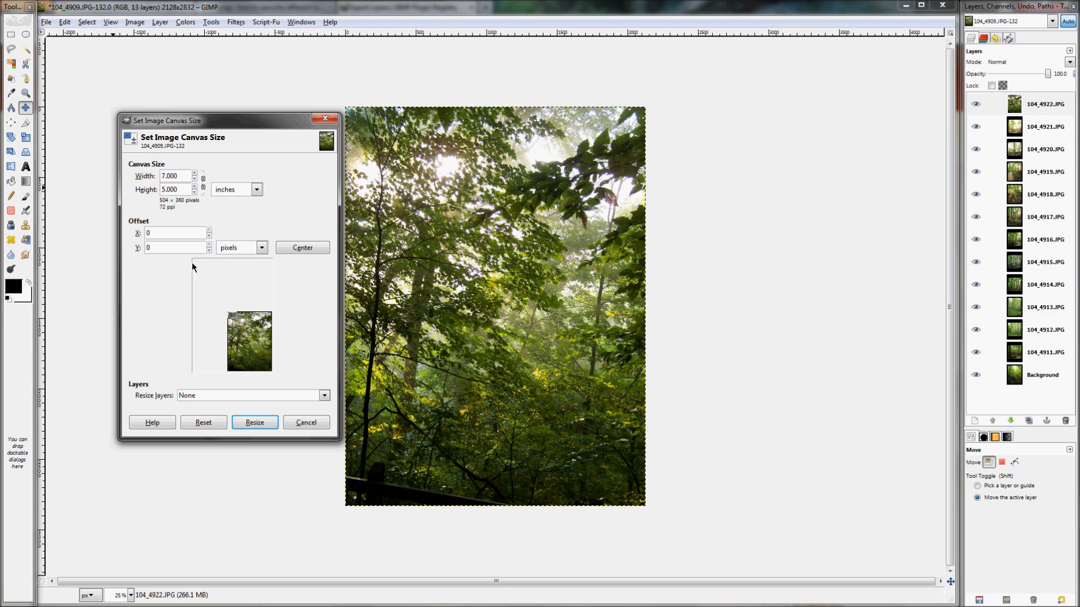
{"action": "mouse_move", "coordinate": [240, 331]}
{"action": "left_mouse_down"}
{"action": "mouse_move", "coordinate": [232, 319]}
{"action": "mouse_move", "coordinate": [220, 336]}
{"action": "mouse_move", "coordinate": [228, 325]}
{"action": "mouse_move", "coordinate": [210, 304]}
{"action": "mouse_move", "coordinate": [223, 295]}
{"action": "mouse_move", "coordinate": [240, 321]}
{"action": "mouse_move", "coordinate": [242, 353]}
{"action": "mouse_move", "coordinate": [217, 355]}
{"action": "mouse_move", "coordinate": [243, 288]}
{"action": "mouse_move", "coordinate": [213, 340]}
{"action": "mouse_move", "coordinate": [239, 290]}
{"action": "mouse_move", "coordinate": [230, 327]}
{"action": "mouse_move", "coordinate": [229, 316]}
{"action": "left_mouse_up"}
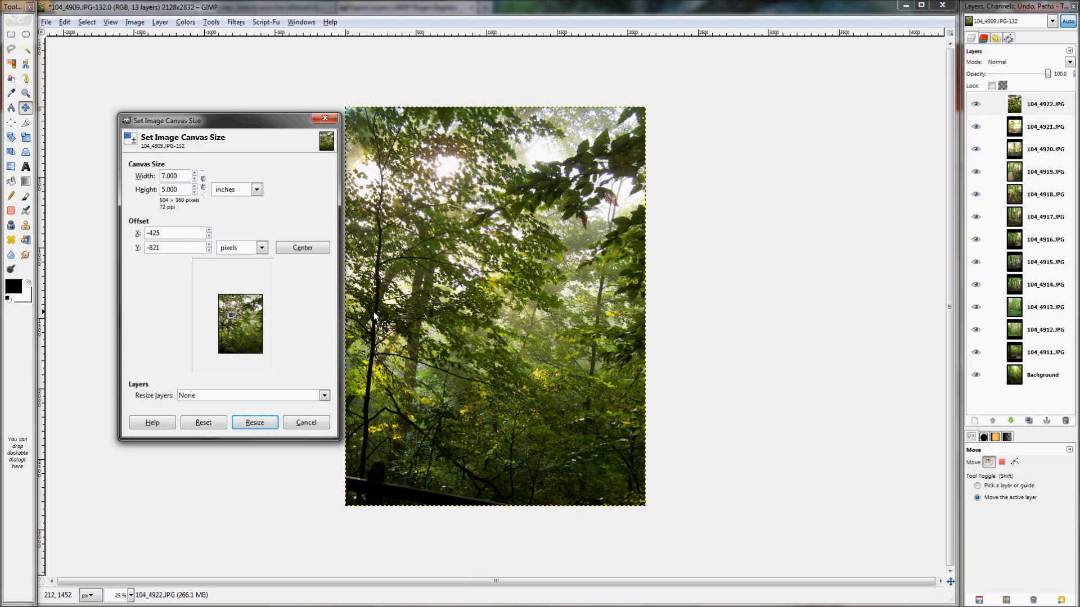
Link the canvas width and height, and test the locked ratio by raising the width to 11 inches and returning it to 7.
{"action": "left_click", "coordinate": [203, 188]}
{"action": "left_click", "coordinate": [194, 174]}
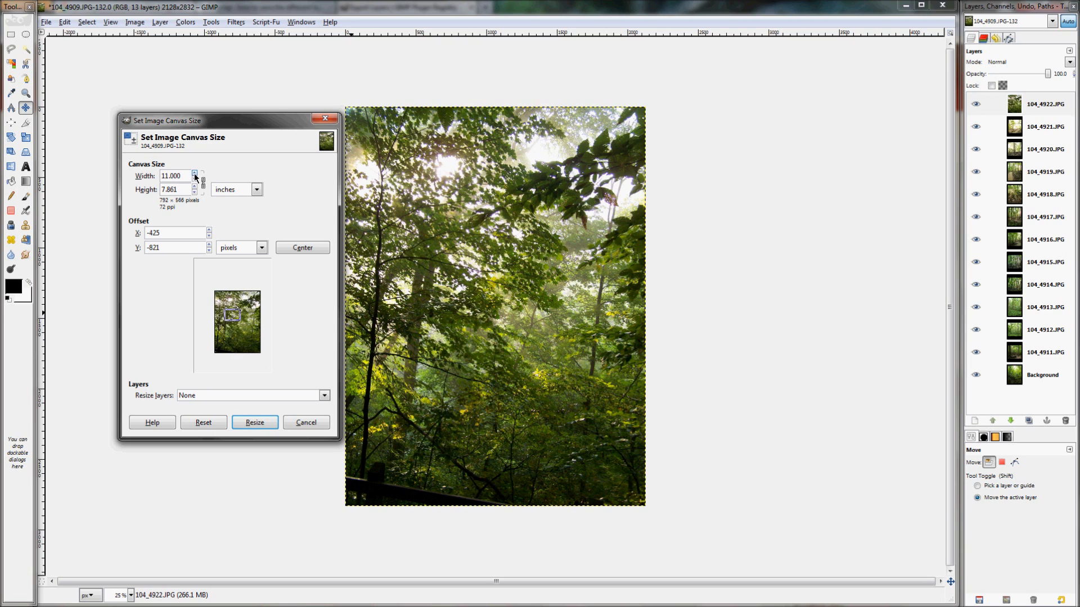
{"action": "left_click", "coordinate": [194, 179]}
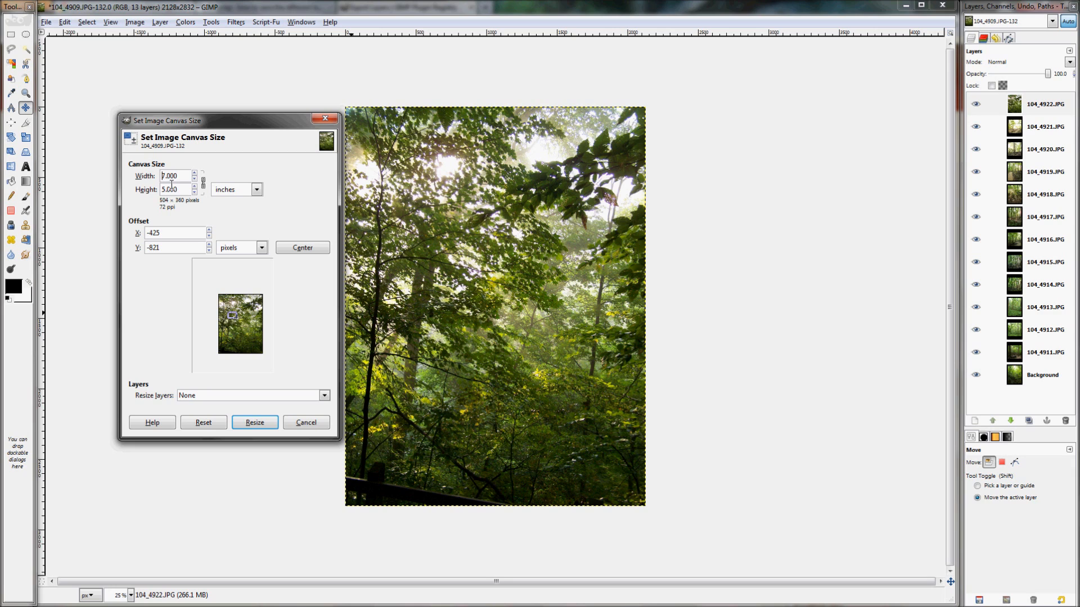
Change the canvas size unit to pixels and set the width to the copied 2128 with a height of 1520.
{"action": "left_click", "coordinate": [248, 188]}
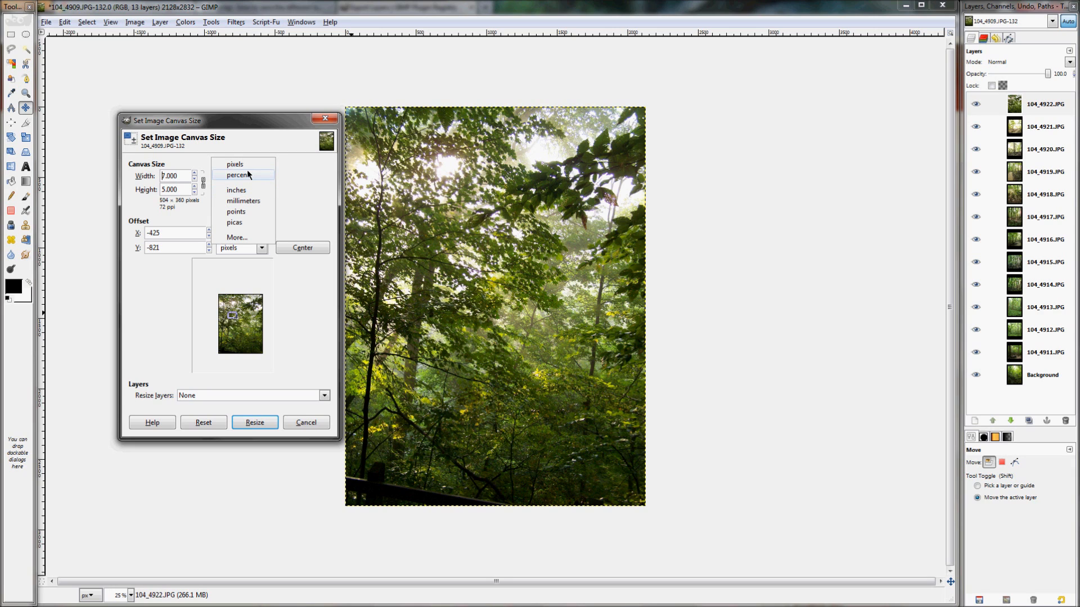
{"action": "left_click", "coordinate": [235, 164]}
{"action": "double_click", "coordinate": [174, 176]}
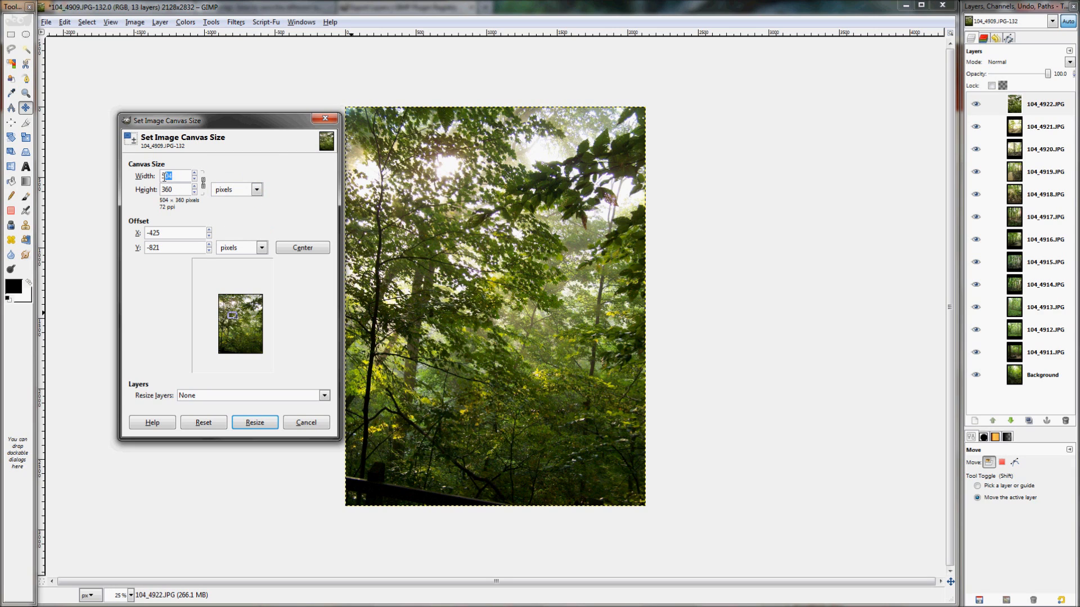
{"action": "right_click", "coordinate": [164, 177]}
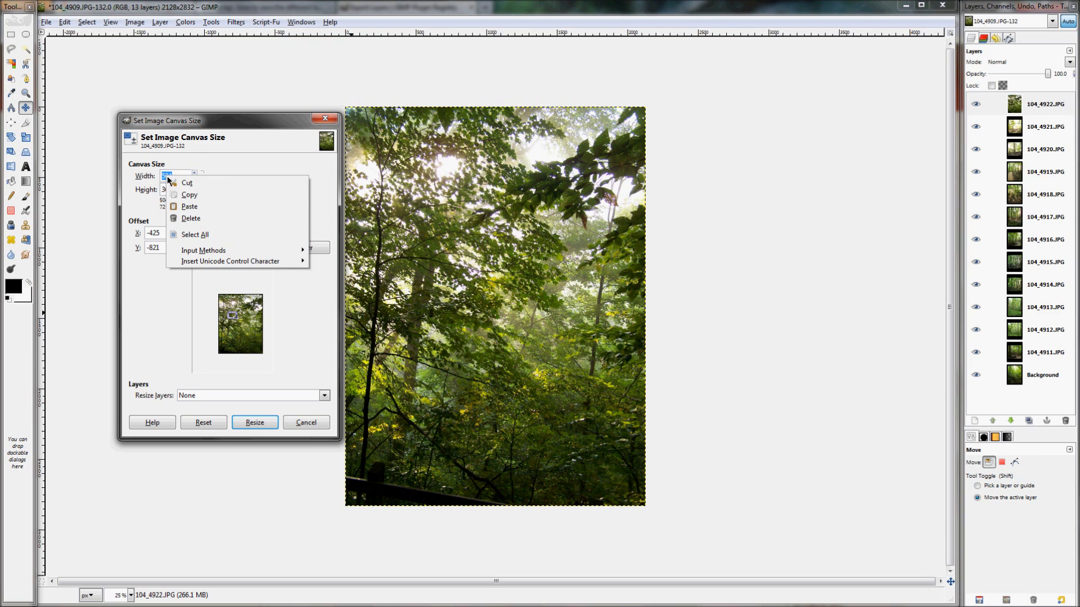
{"action": "left_click", "coordinate": [189, 206]}
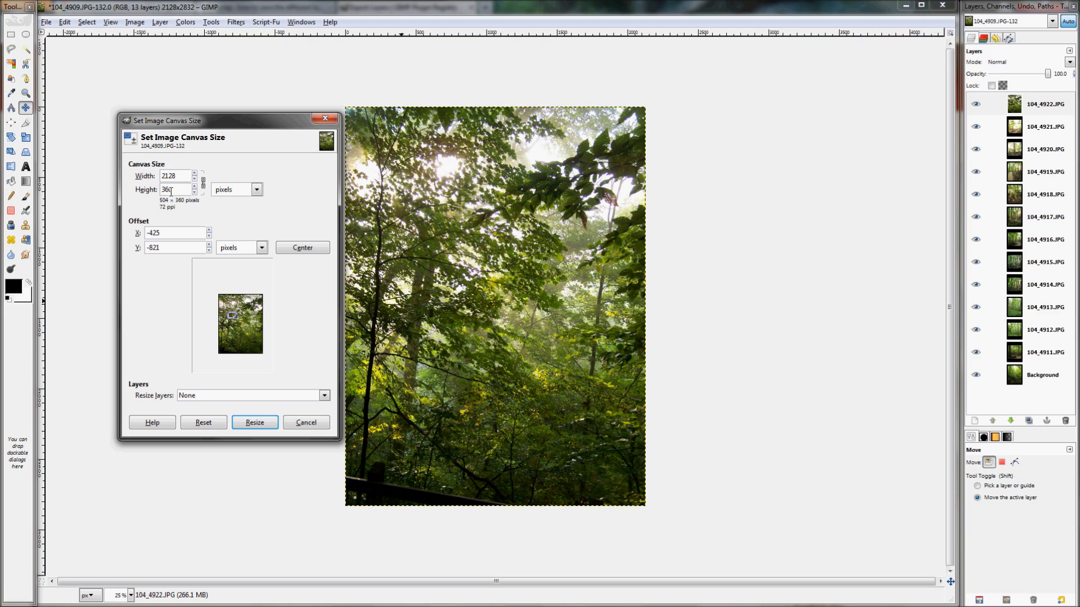
{"action": "key", "text": "Tab"}
{"action": "type", "text": "1520"}
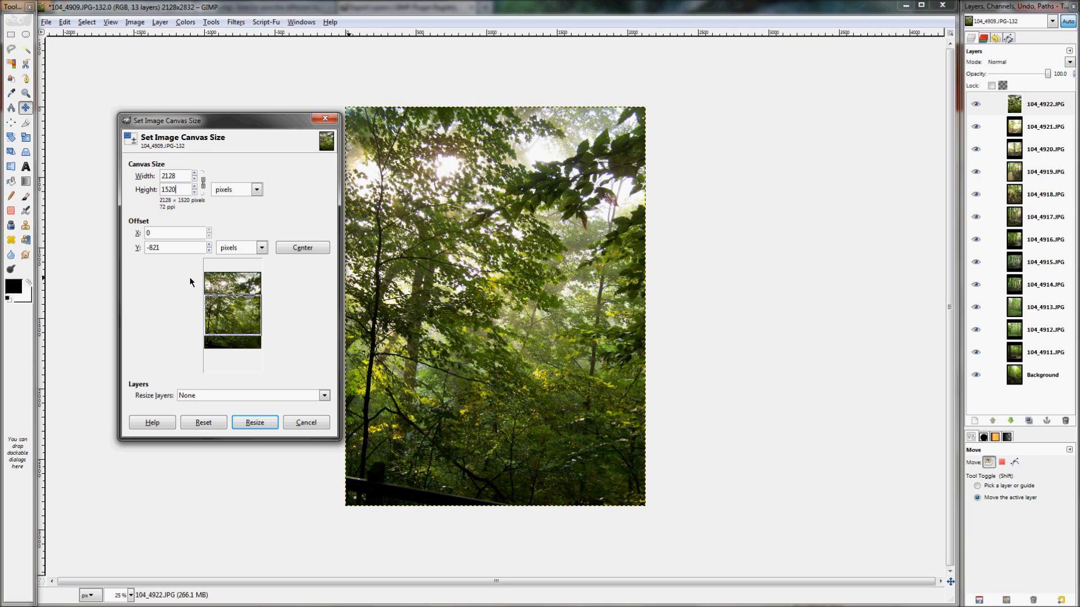
Center the image offset, apply the canvas resize without resizing layers, and toggle layer 104_4922.JPG off and on to check the framing.
{"action": "left_click", "coordinate": [304, 254]}
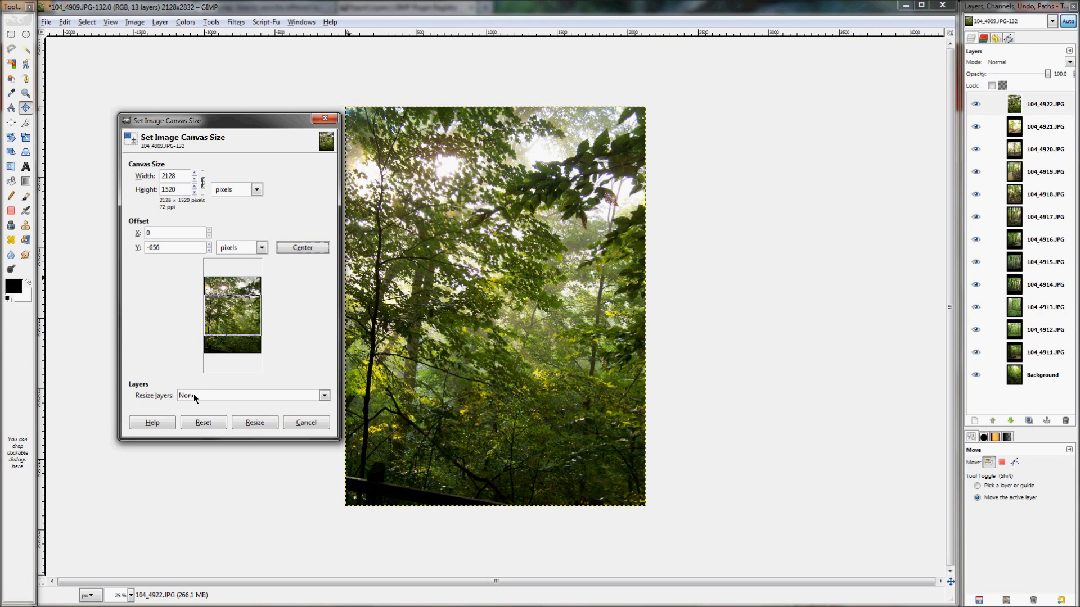
{"action": "left_click", "coordinate": [251, 426]}
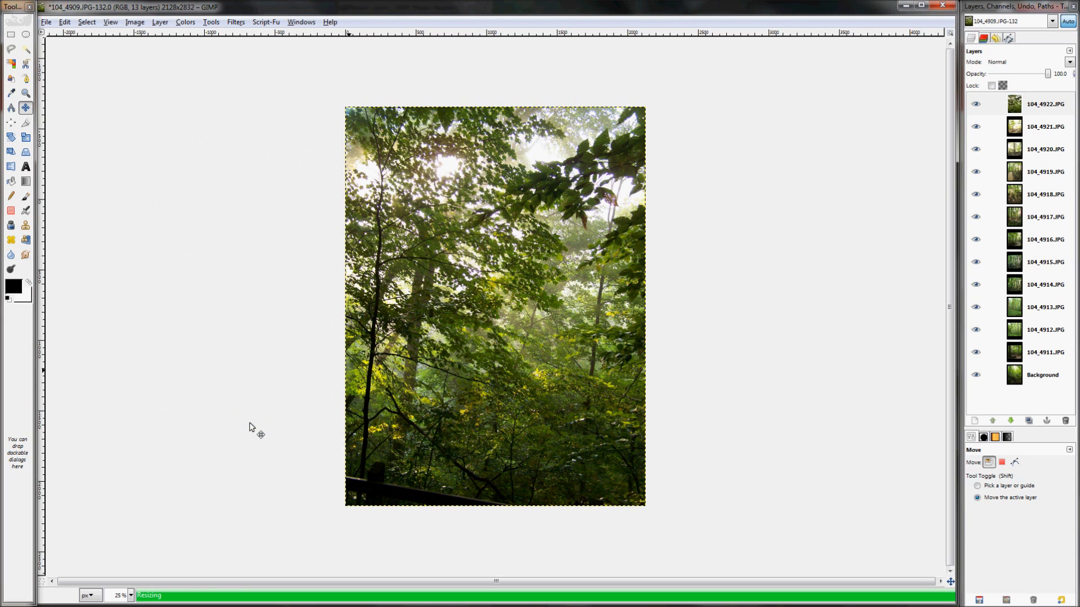
{"action": "left_click", "coordinate": [976, 102]}
{"action": "left_click", "coordinate": [976, 119]}
{"action": "left_click", "coordinate": [975, 119]}
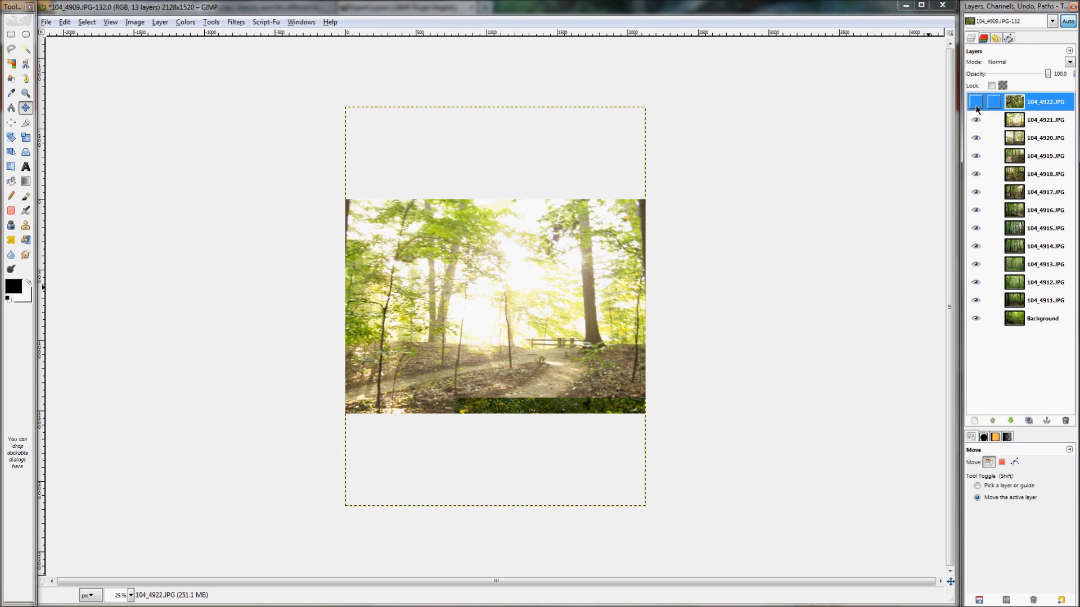
{"action": "left_click", "coordinate": [975, 102]}
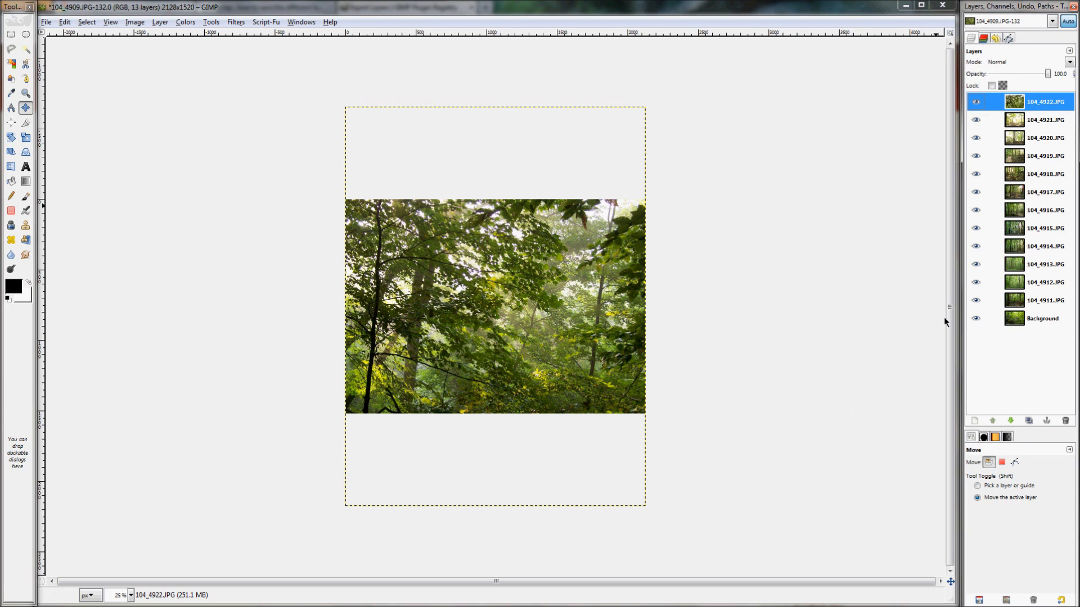
{"action": "left_click", "coordinate": [542, 458]}
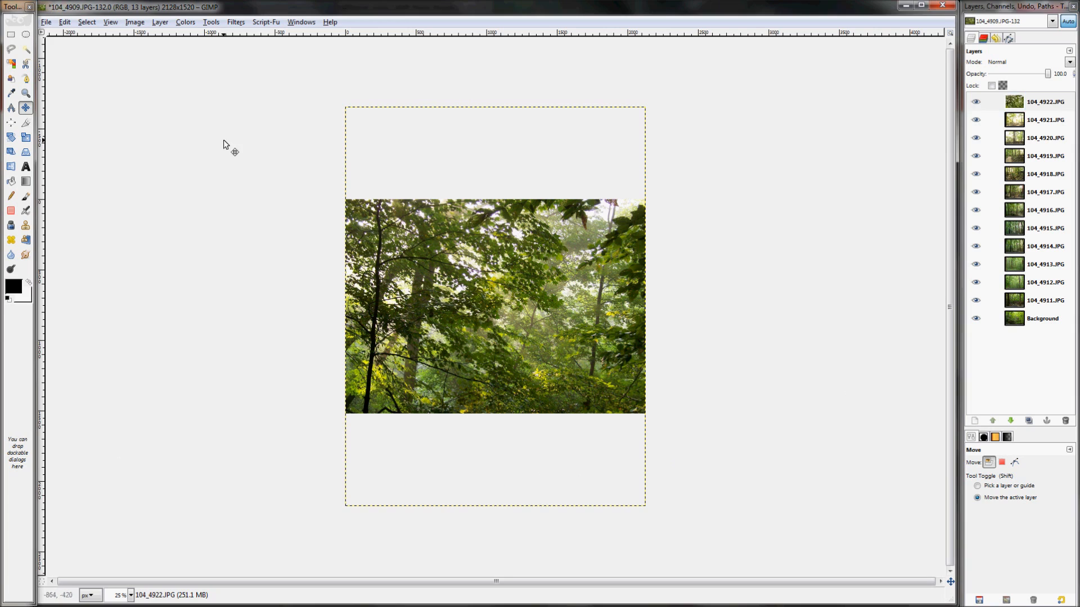
With the Move tool set to the active layer, reposition 104_4922.JPG vertically until its lower edge meets the canvas's lower edge.
{"action": "left_click", "coordinate": [26, 112]}
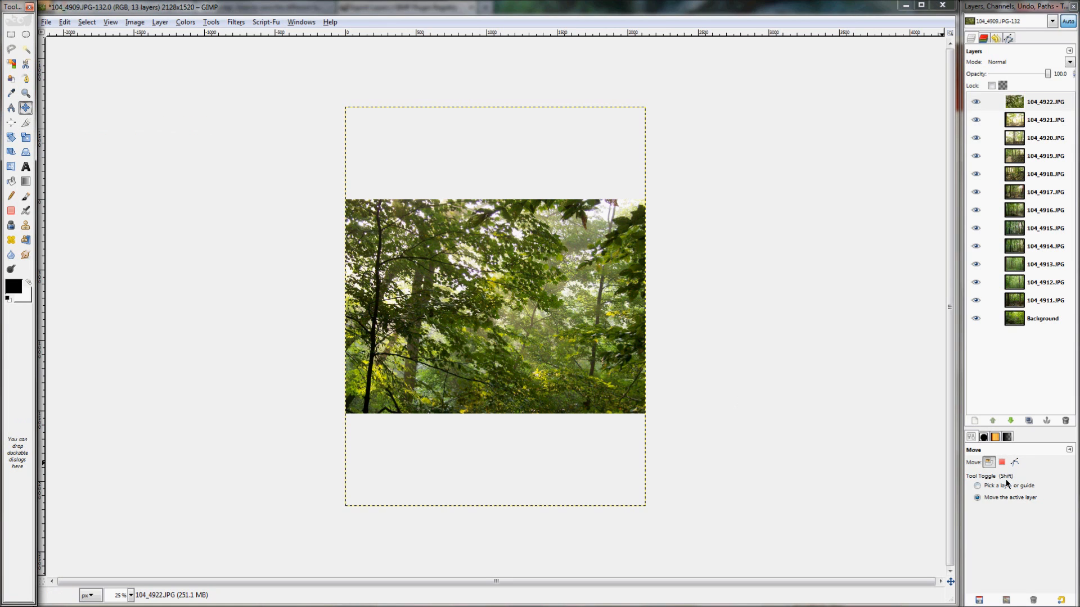
{"action": "left_click", "coordinate": [977, 498]}
{"action": "left_click_drag", "start_coordinate": [429, 272], "coordinate": [469, 317]}
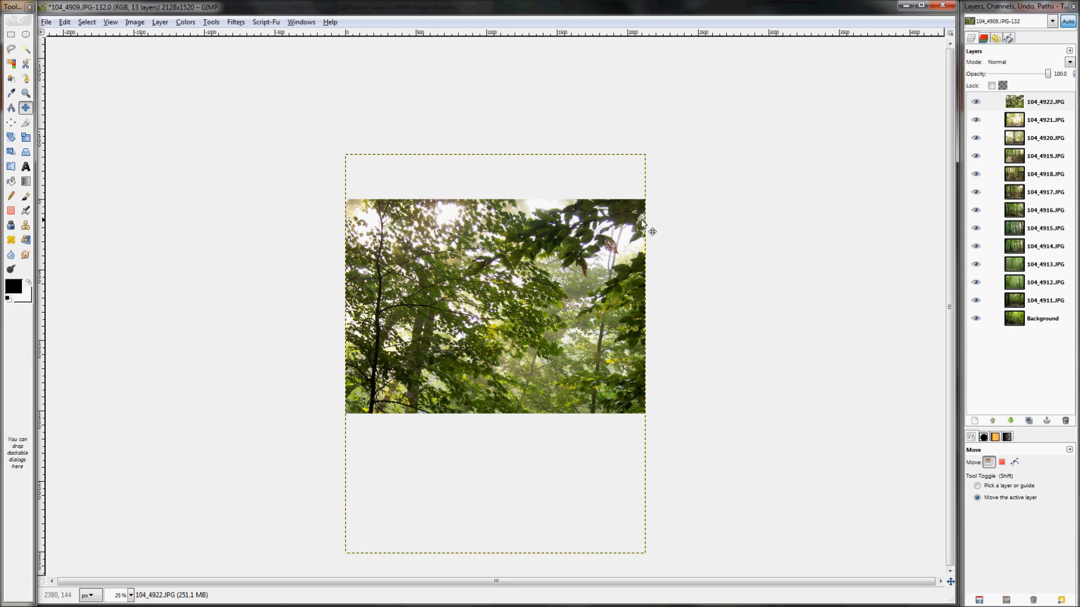
{"action": "left_click_drag", "start_coordinate": [475, 347], "coordinate": [475, 204]}
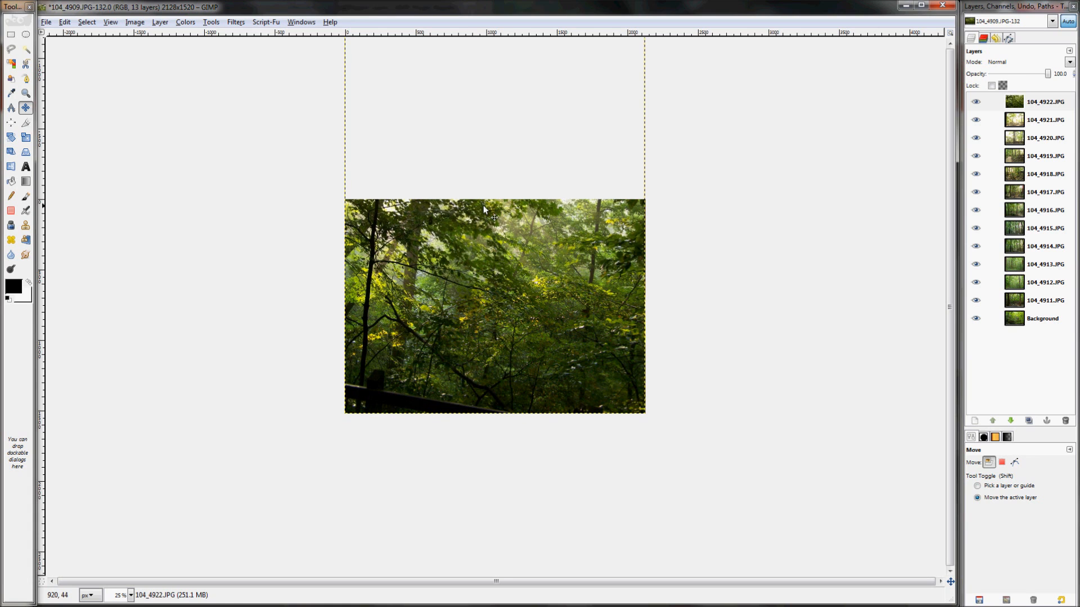
Hide 104_4922.JPG and shift 104_4921.JPG up and right, hide it, and shift 104_4920.JPG about 252 px left and 180 px up.
{"action": "left_click", "coordinate": [972, 106]}
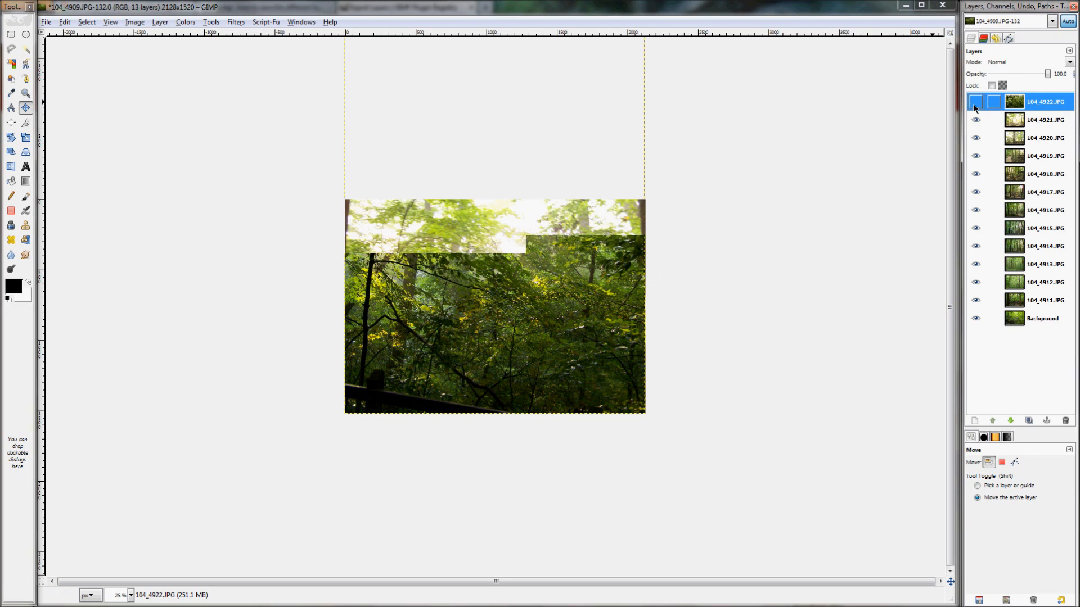
{"action": "left_click", "coordinate": [1029, 121]}
{"action": "left_click_drag", "start_coordinate": [559, 366], "coordinate": [607, 332]}
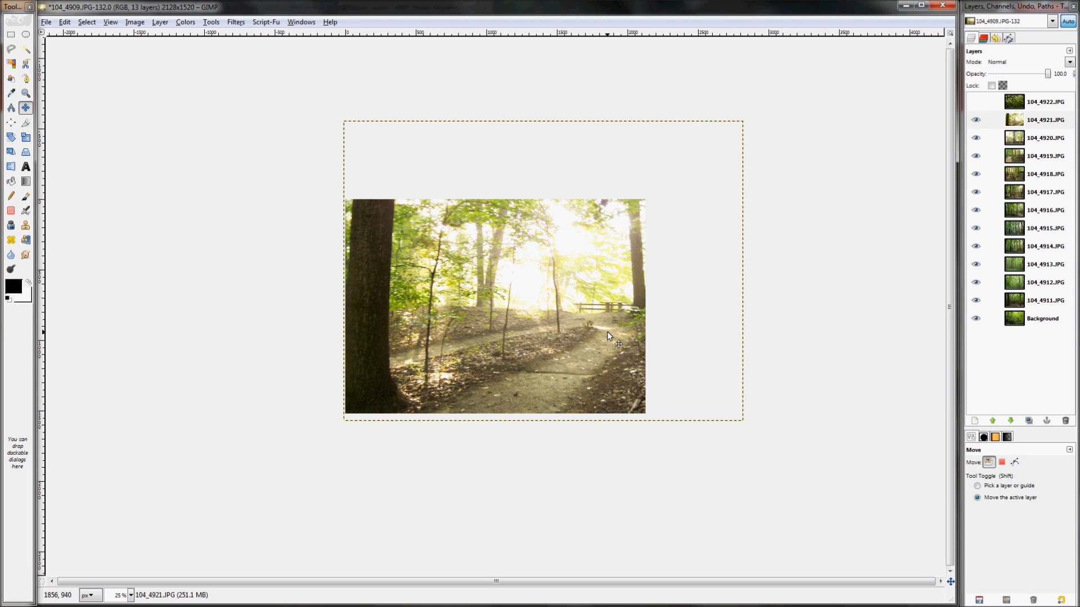
{"action": "left_click", "coordinate": [975, 120]}
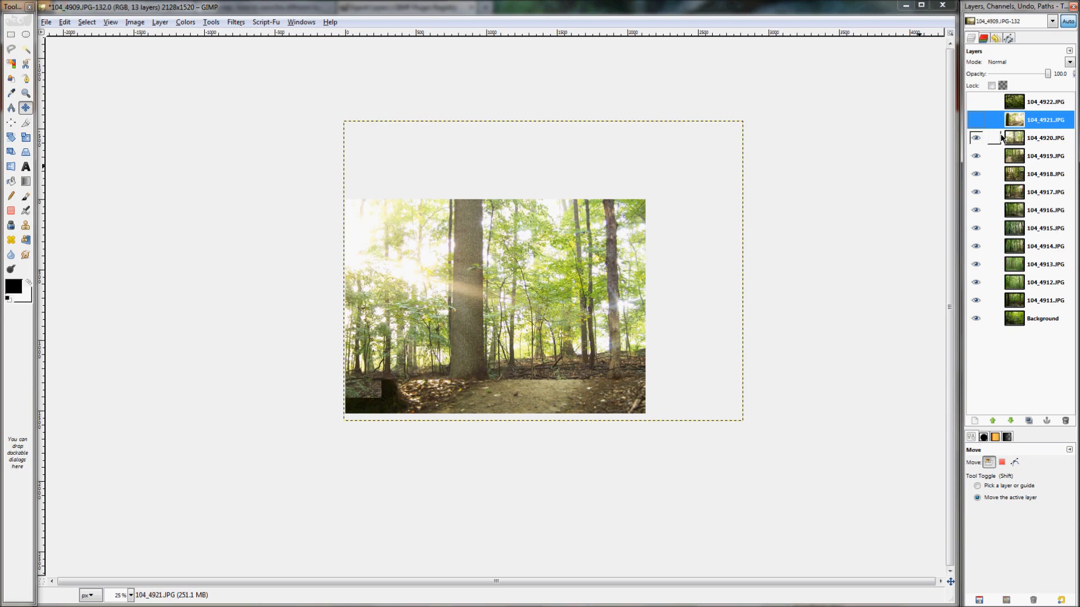
{"action": "left_click", "coordinate": [1010, 140]}
{"action": "left_click_drag", "start_coordinate": [609, 309], "coordinate": [574, 284]}
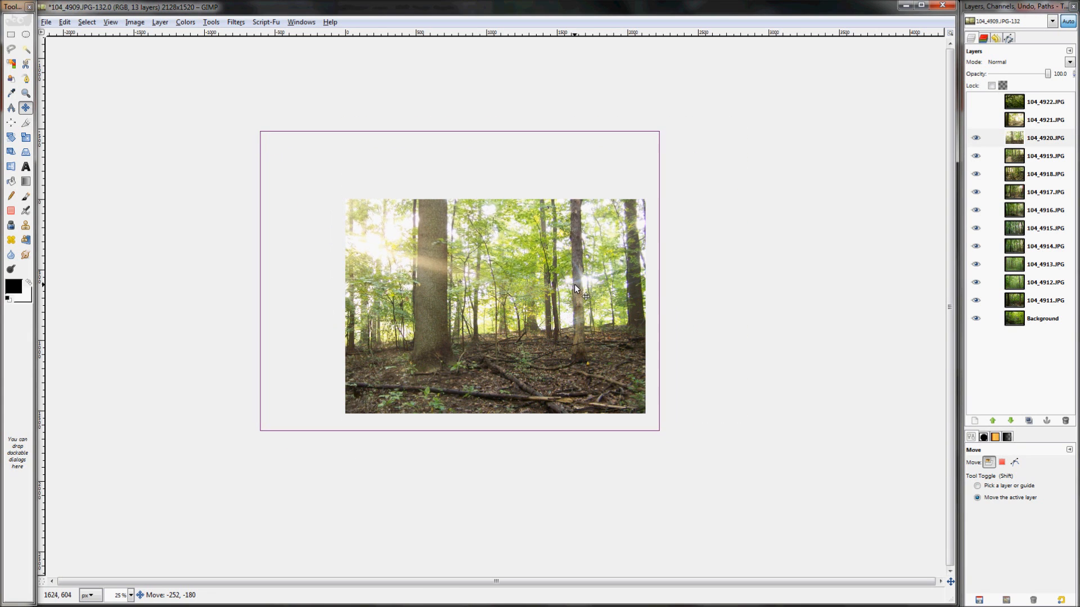
Hide layer 104_4920.JPG and reframe 104_4919.JPG by moving it up about 340 px and back down about 412 px.
{"action": "left_click", "coordinate": [975, 138]}
{"action": "left_click", "coordinate": [1051, 161]}
{"action": "left_click_drag", "start_coordinate": [528, 251], "coordinate": [521, 205]}
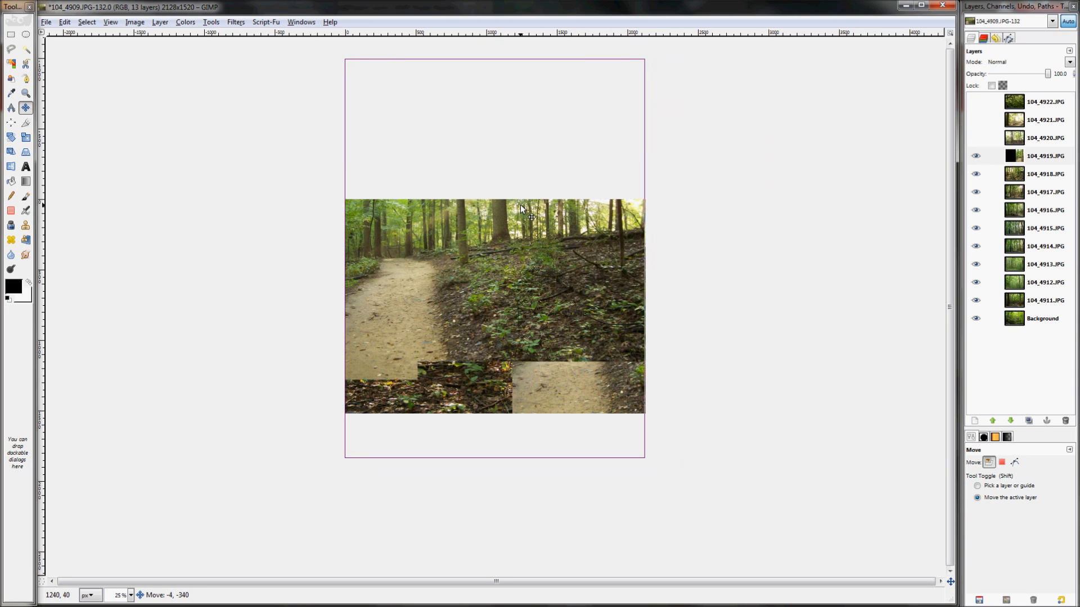
{"action": "left_click_drag", "start_coordinate": [533, 271], "coordinate": [533, 329]}
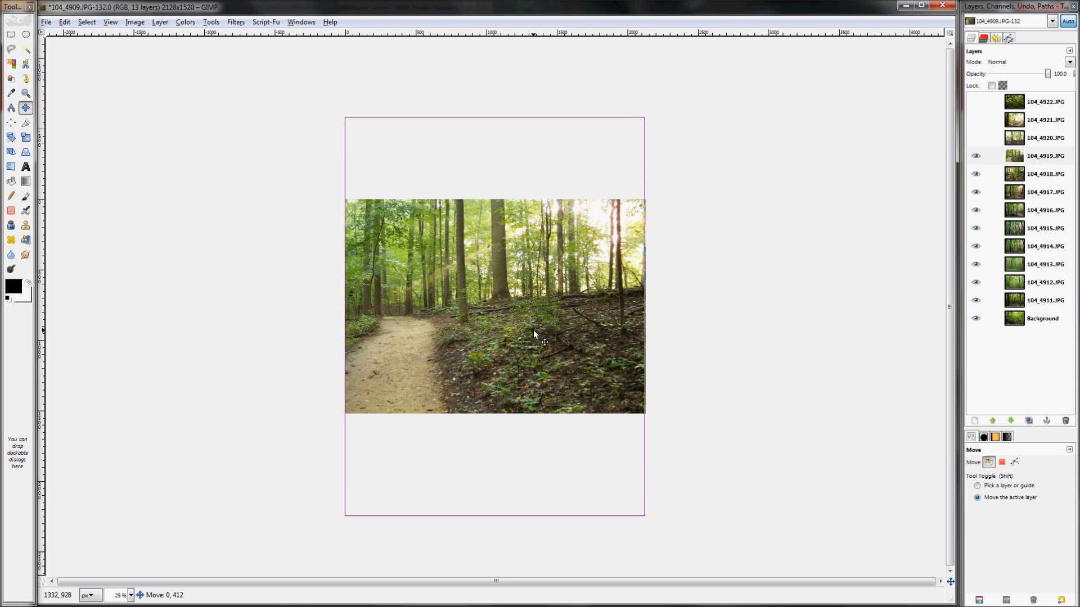
Hide 104_4919.JPG and shift 104_4918.JPG slightly down, hide it too, and move 104_4917.JPG up within the canvas.
{"action": "left_click", "coordinate": [976, 155]}
{"action": "left_click", "coordinate": [1019, 181]}
{"action": "left_click_drag", "start_coordinate": [450, 369], "coordinate": [449, 400]}
{"action": "left_click", "coordinate": [976, 174]}
{"action": "left_click", "coordinate": [1019, 192]}
{"action": "left_click_drag", "start_coordinate": [474, 366], "coordinate": [473, 314]}
Hide 104_4917.JPG and shift 104_4916.JPG up and left, hide it, shift 104_4915.JPG up and left, and hide that layer.
{"action": "left_click", "coordinate": [976, 192]}
{"action": "left_click", "coordinate": [1019, 210]}
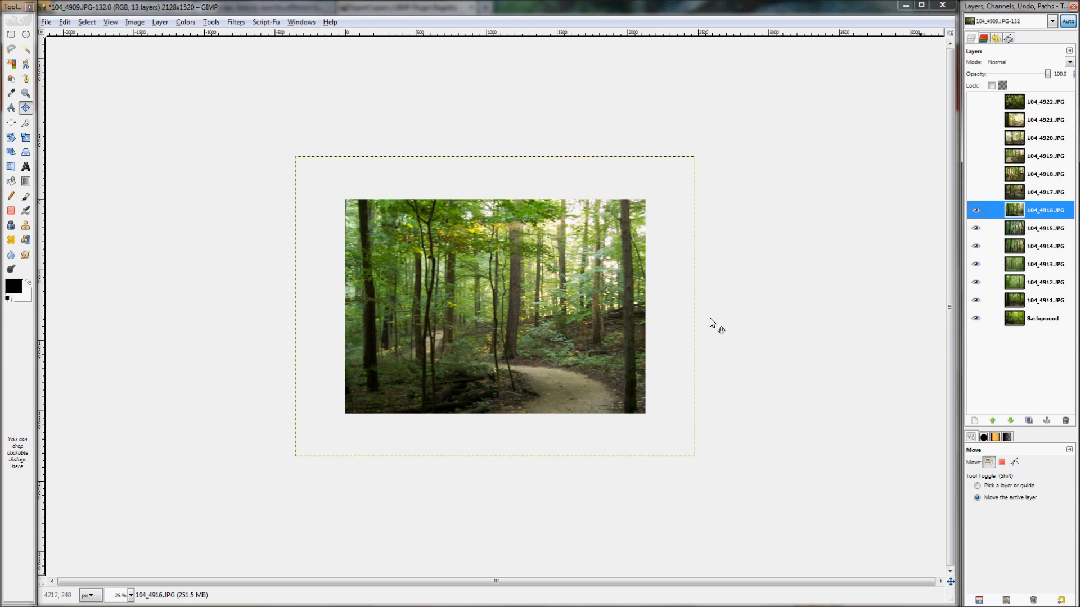
{"action": "left_click_drag", "start_coordinate": [514, 372], "coordinate": [495, 339]}
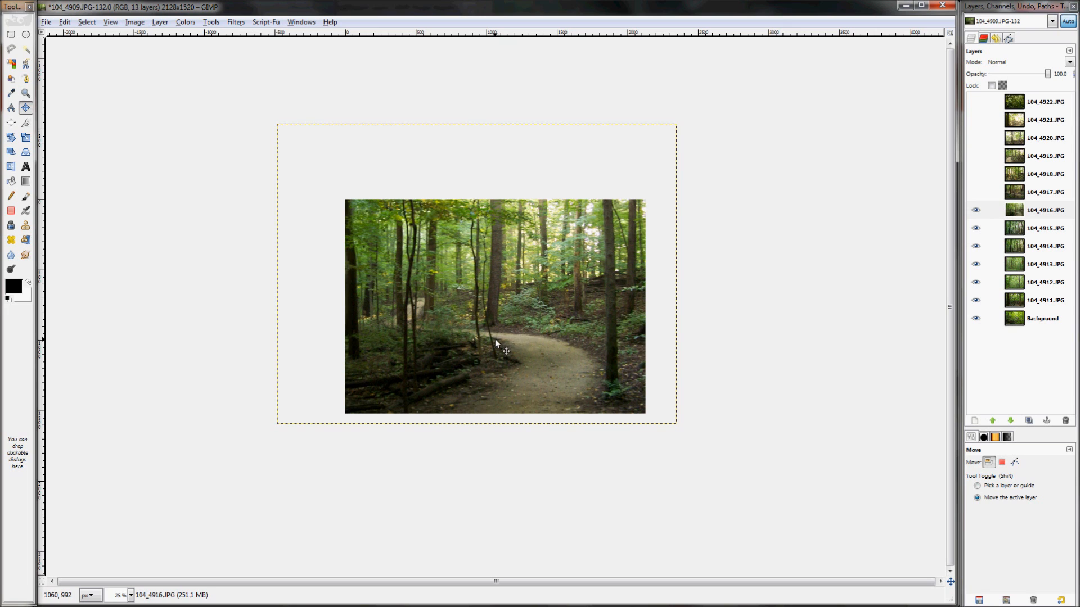
{"action": "left_click", "coordinate": [975, 210]}
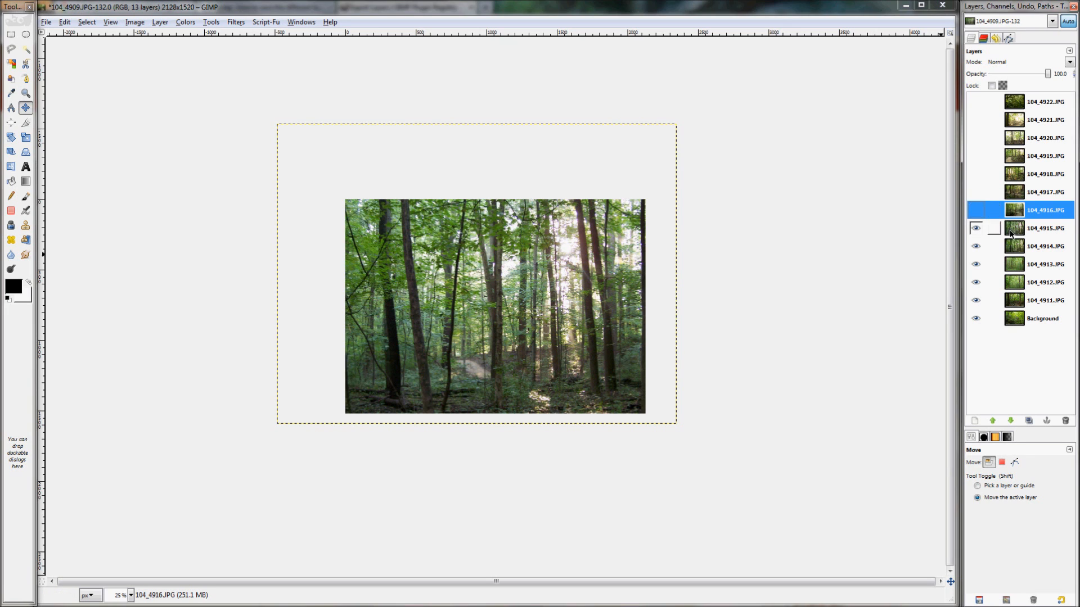
{"action": "left_click", "coordinate": [1008, 228]}
{"action": "left_click_drag", "start_coordinate": [505, 326], "coordinate": [473, 298]}
{"action": "left_click", "coordinate": [976, 229]}
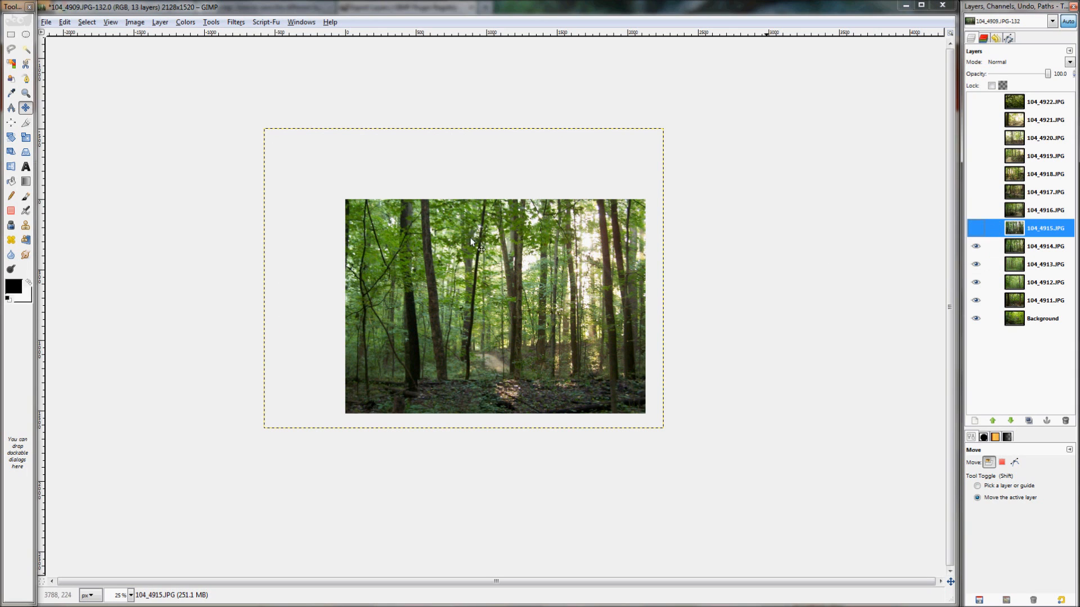
Crop all layers to the full 2128 by 1520 px canvas with the Crop tool.
{"action": "mouse_move", "coordinate": [0, 542]}
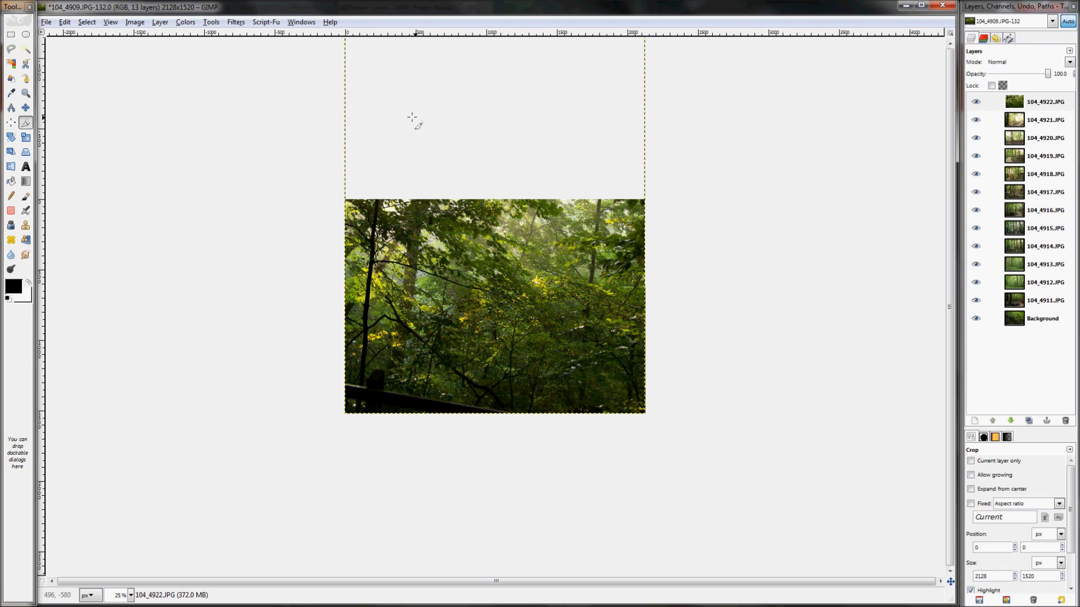
{"action": "left_click_drag", "start_coordinate": [486, 256], "coordinate": [837, 433]}
{"action": "left_click", "coordinate": [118, 162]}
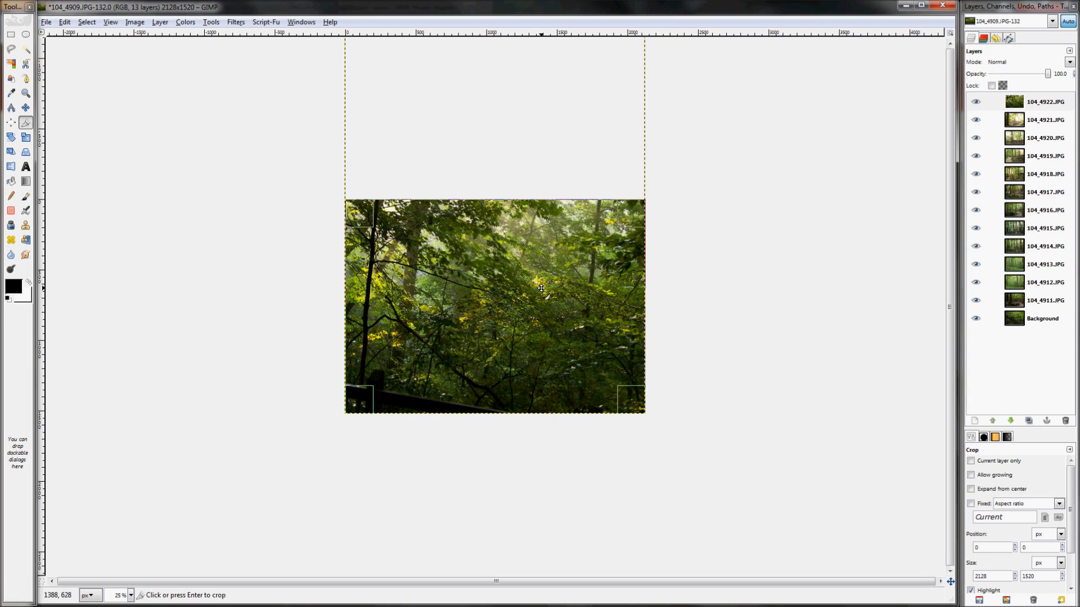
{"action": "key", "text": "Return"}
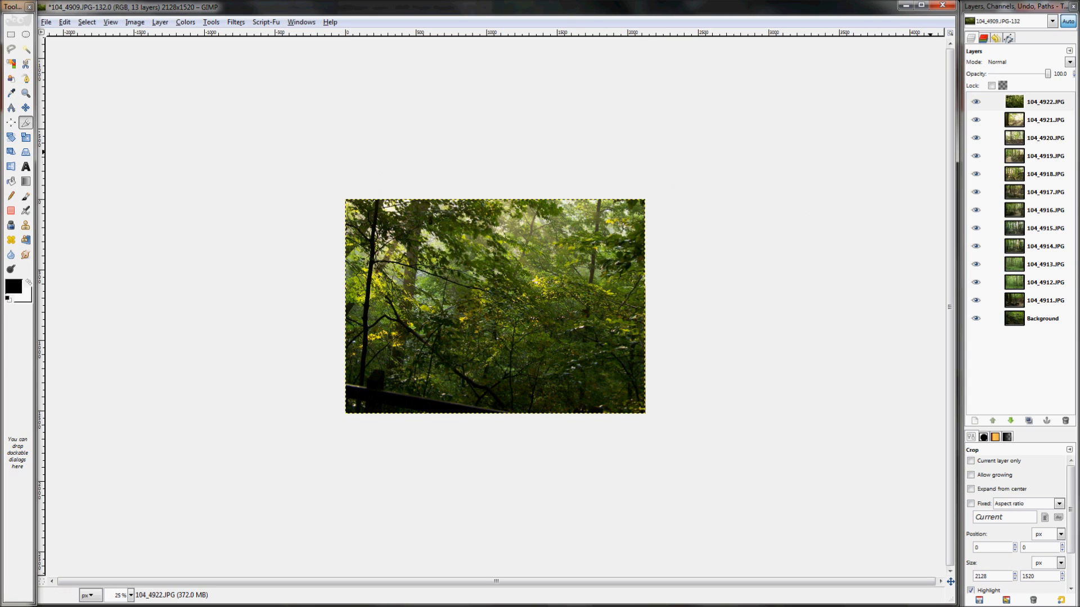
Check several layers in the stack for the cropped size, ending with 104_4922.JPG selected.
{"action": "left_click", "coordinate": [1023, 119]}
{"action": "left_click", "coordinate": [1024, 156]}
{"action": "left_click", "coordinate": [1023, 174]}
{"action": "left_click", "coordinate": [1026, 223]}
{"action": "left_click", "coordinate": [1022, 282]}
{"action": "left_click", "coordinate": [1016, 106]}
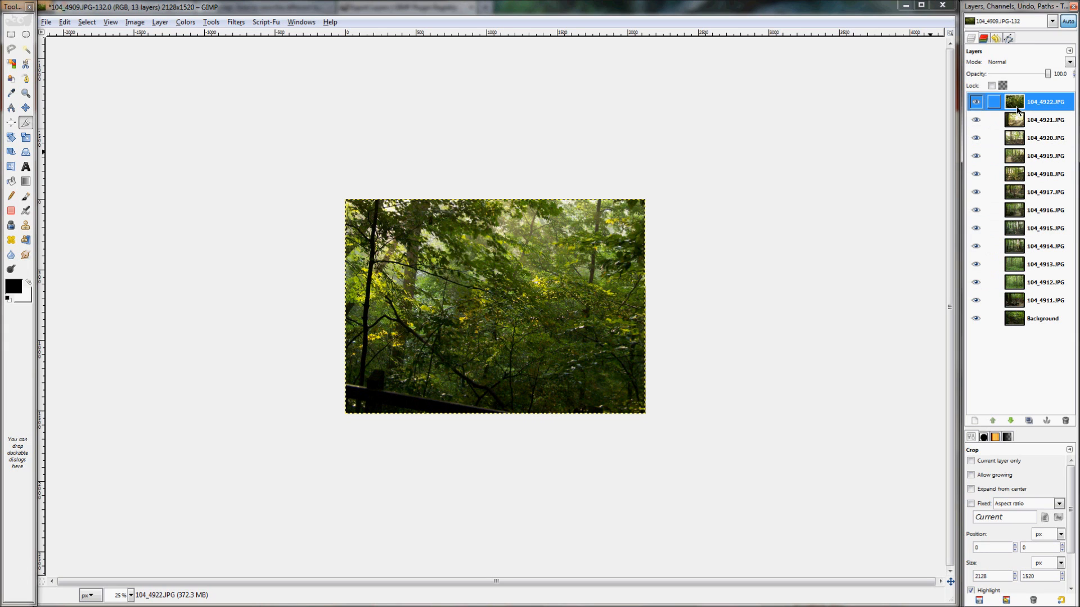
Export the layers as PNG files into the Cropped Photos folder using the filename format ~i-~l.png.
{"action": "mouse_move", "coordinate": [34, 52]}
{"action": "left_click", "coordinate": [46, 23]}
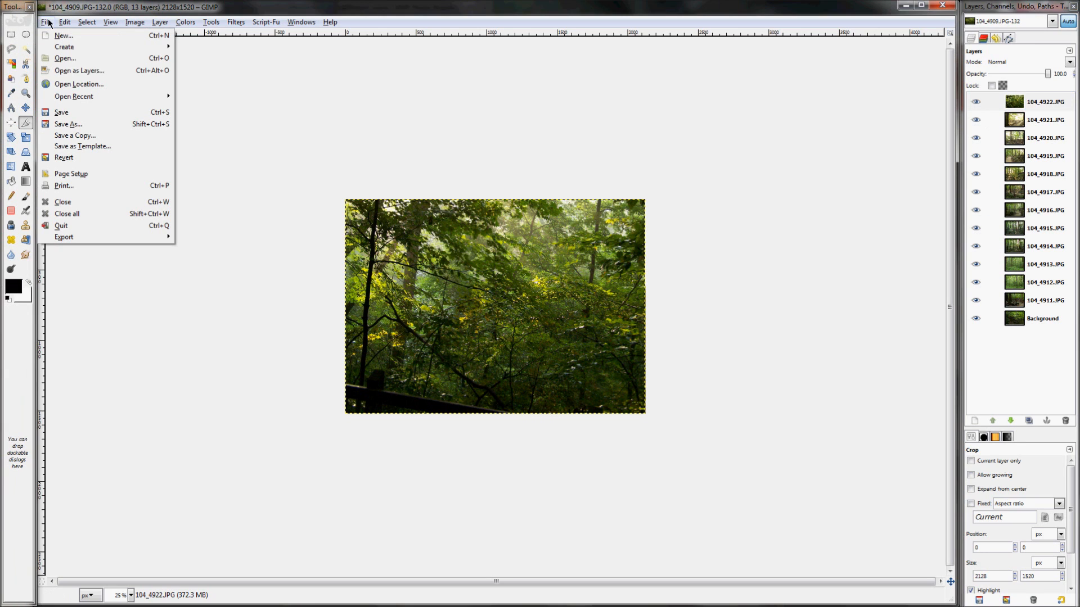
{"action": "mouse_move", "coordinate": [73, 237]}
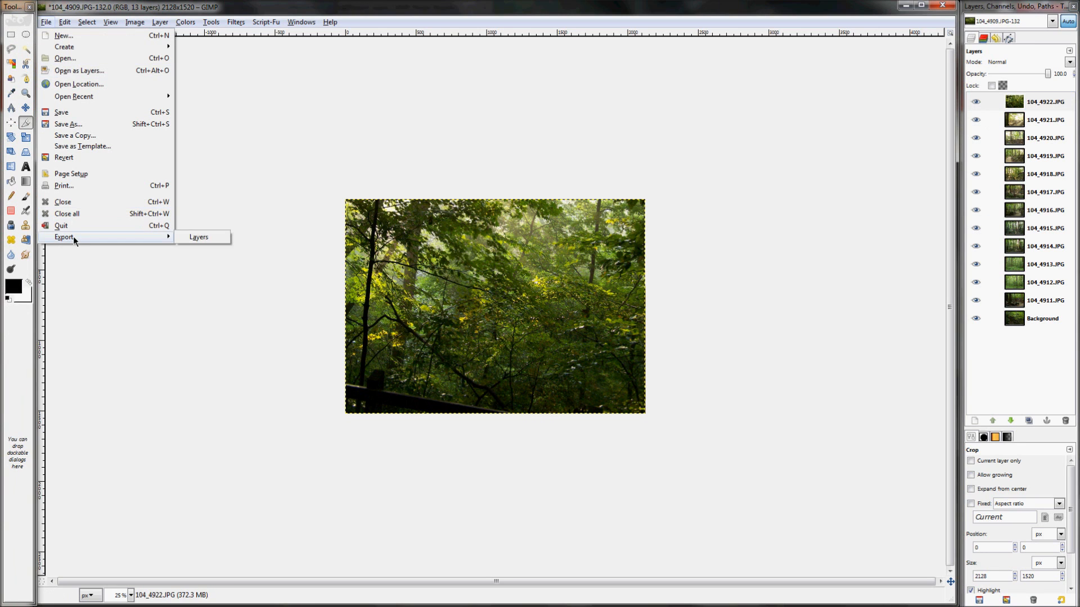
{"action": "left_click", "coordinate": [194, 237]}
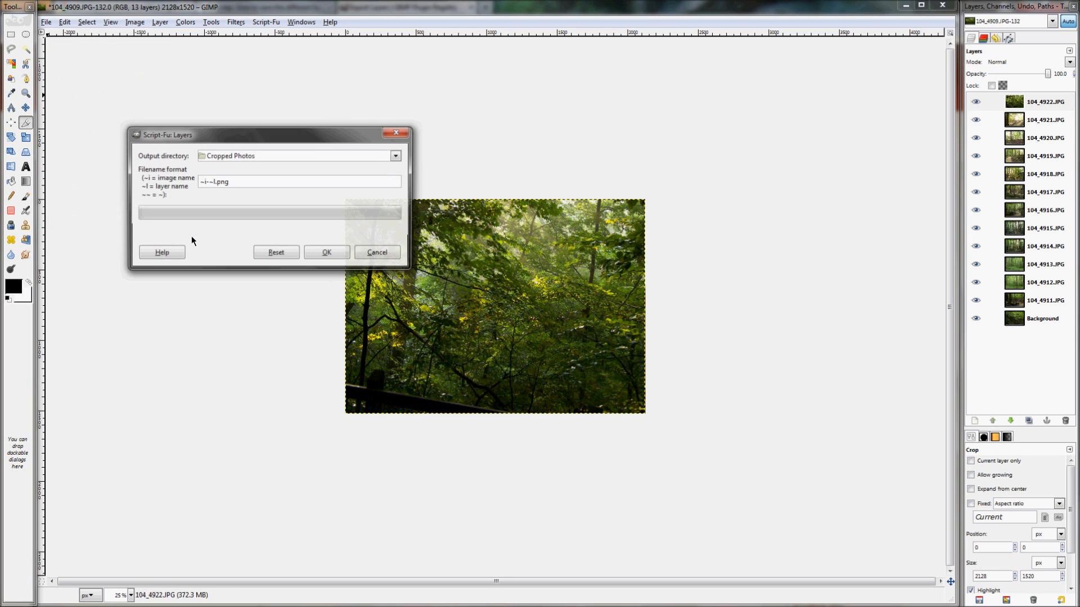
{"action": "left_click", "coordinate": [237, 159]}
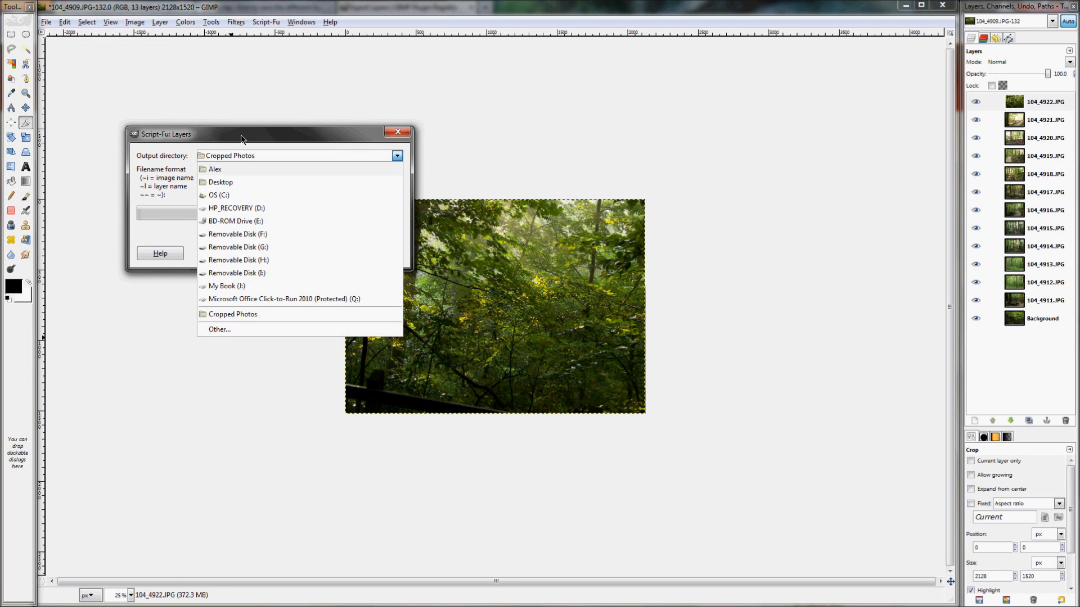
{"action": "left_click", "coordinate": [344, 148]}
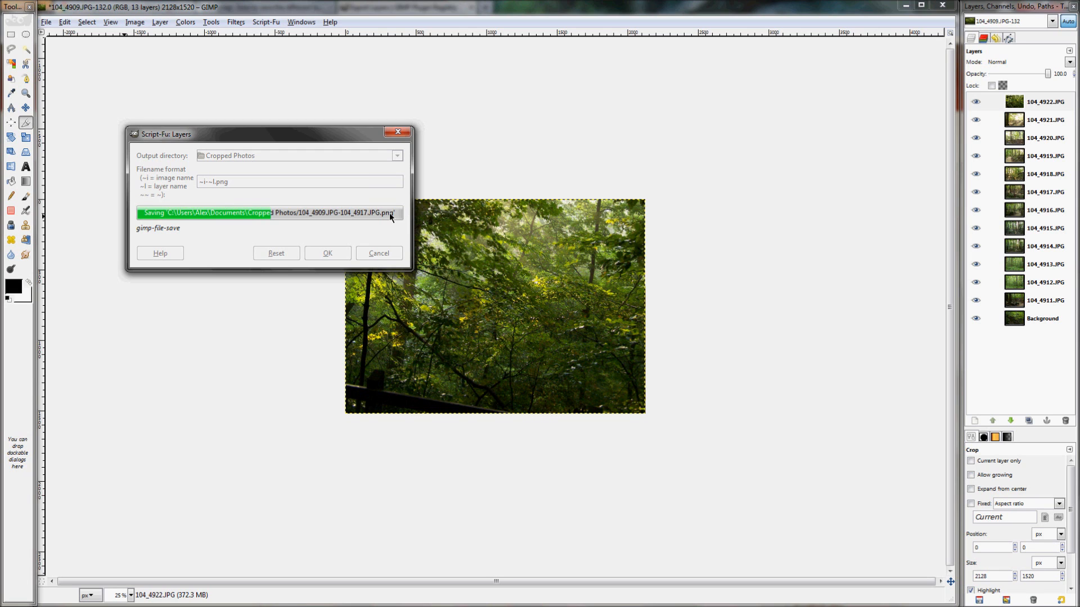
Switch to the Cropped Photos folder in Windows Explorer, go through the exported PNG files, and open 104_4909.JPG-104_4911.JPG.png.
{"action": "mouse_move", "coordinate": [1, 523]}
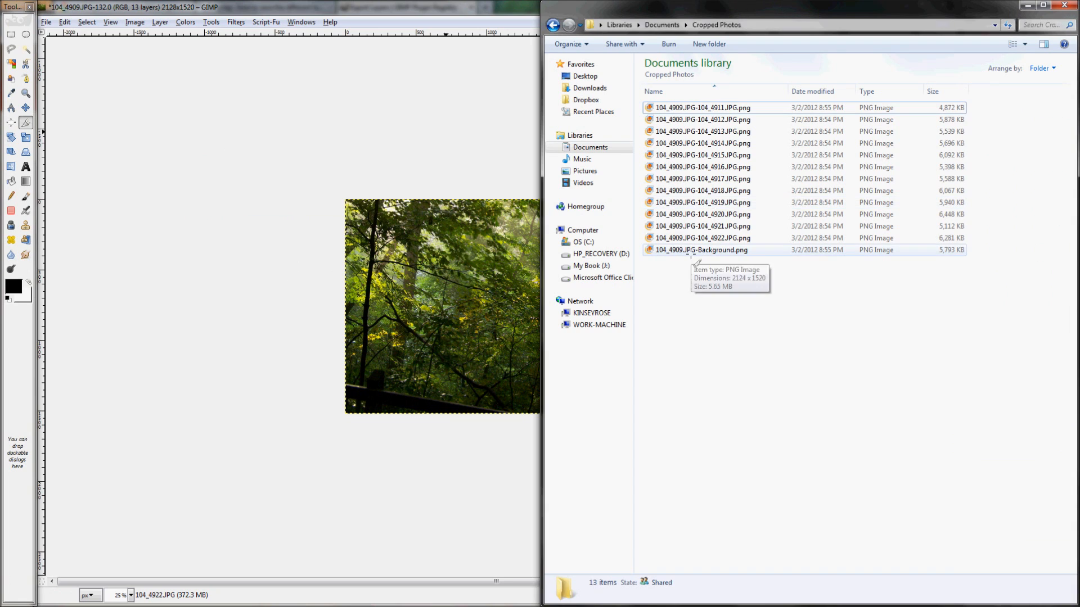
{"action": "left_click", "coordinate": [691, 253]}
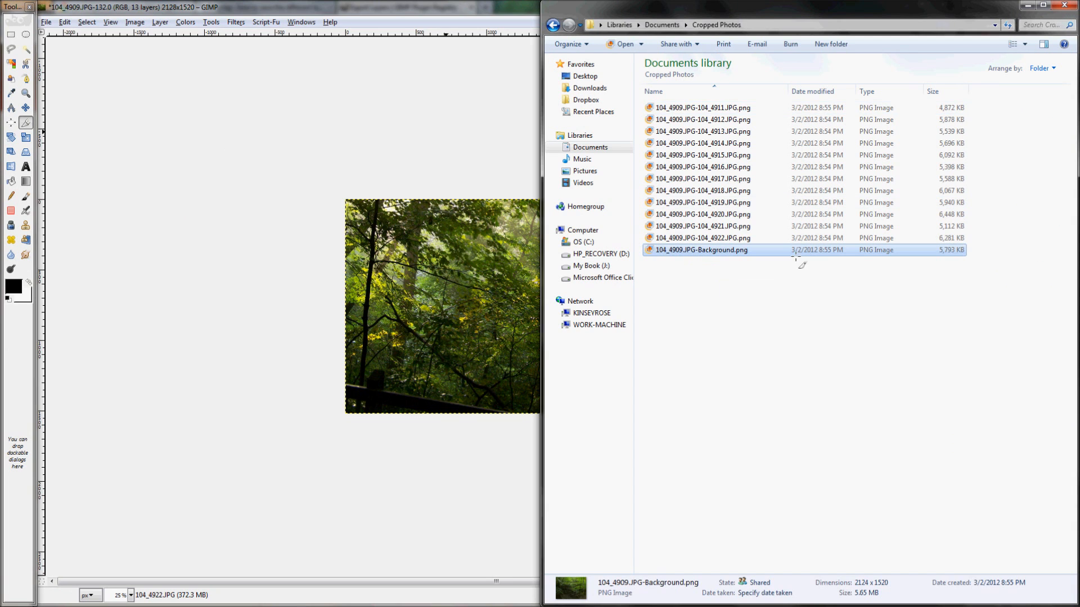
{"action": "key", "text": "Up"}
{"action": "key", "text": "Up"}
{"action": "key", "text": "Up"}
{"action": "key", "text": "Up"}
{"action": "key", "text": "Up"}
{"action": "key", "text": "Up"}
{"action": "key", "text": "Up"}
{"action": "key", "text": "Up"}
{"action": "key", "text": "Up"}
{"action": "key", "text": "Up"}
{"action": "key", "text": "Up"}
{"action": "key", "text": "Up"}
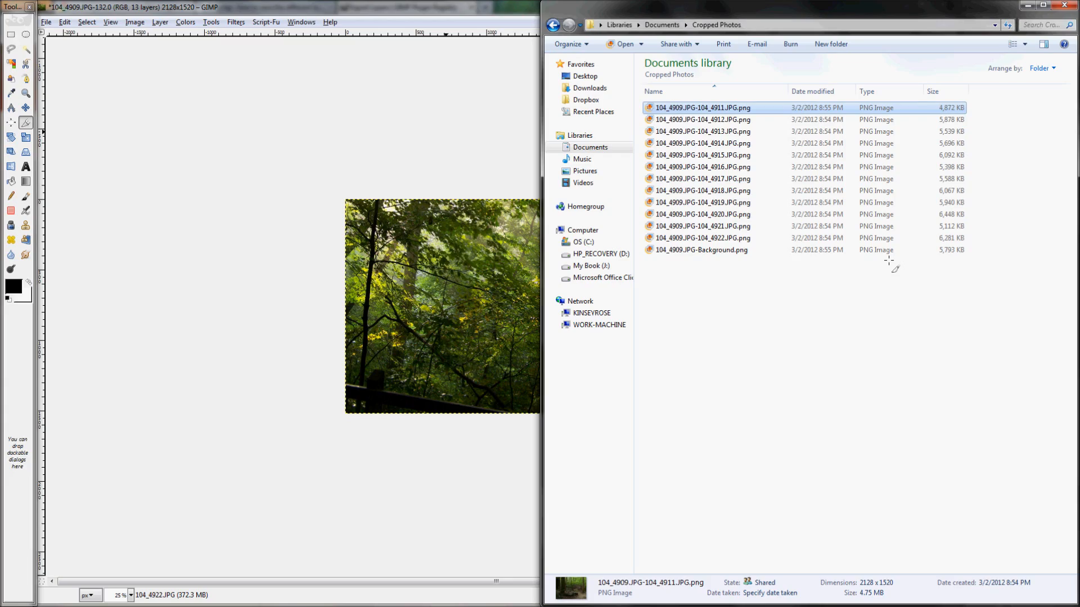
{"action": "key", "text": "Return"}
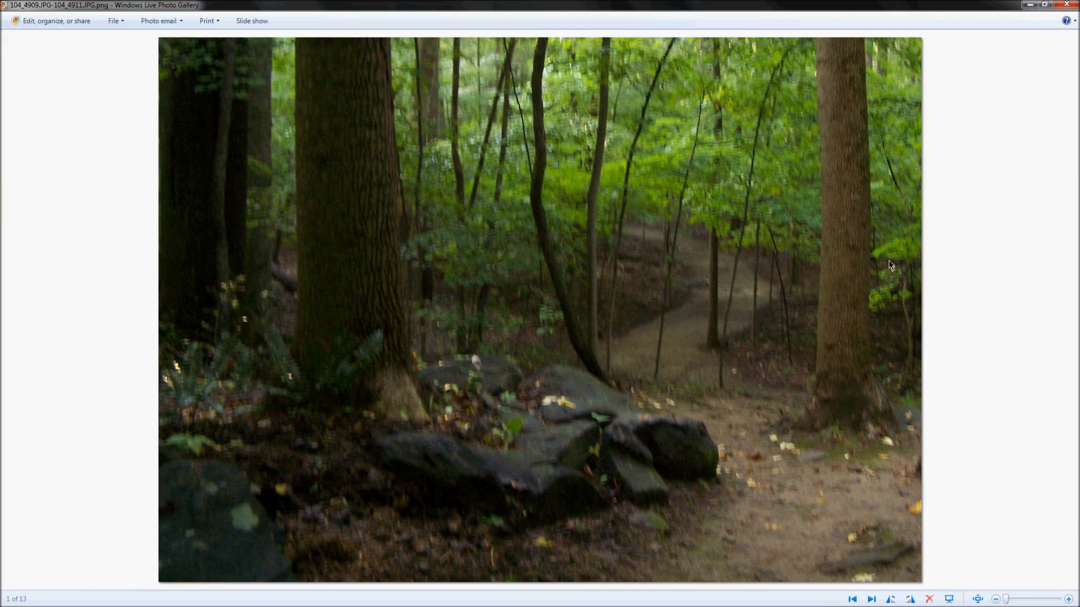
Page through the exported photos in Windows Live Photo Gallery to examine how each one is cropped.
{"action": "key", "text": "Right"}
{"action": "key", "text": "Right"}
{"action": "key", "text": "Right"}
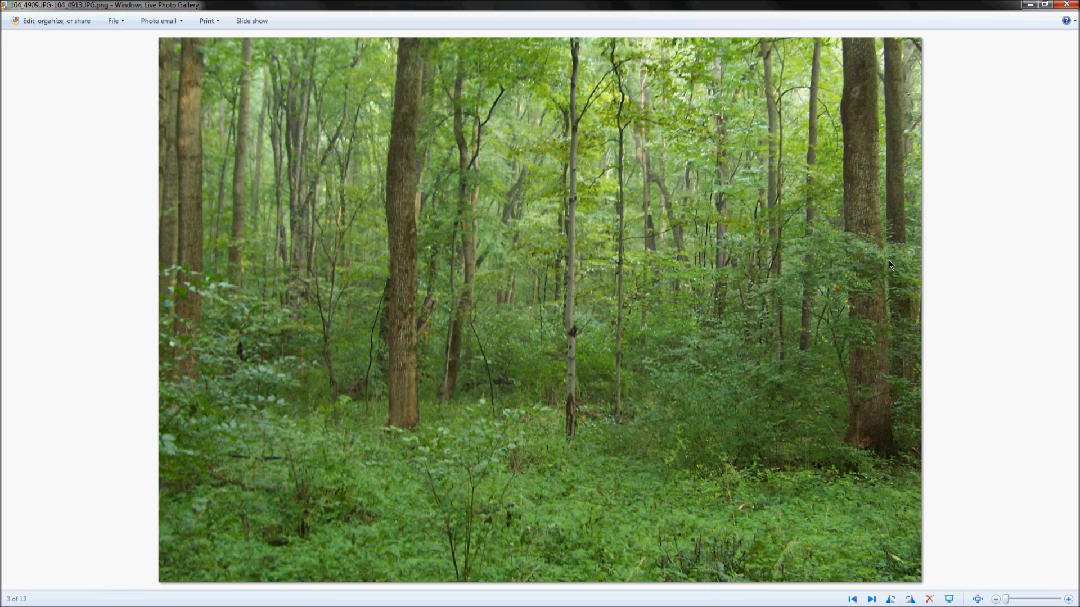
{"action": "key", "text": "Right"}
{"action": "key", "text": "Right"}
{"action": "key", "text": "Right"}
{"action": "key", "text": "Right"}
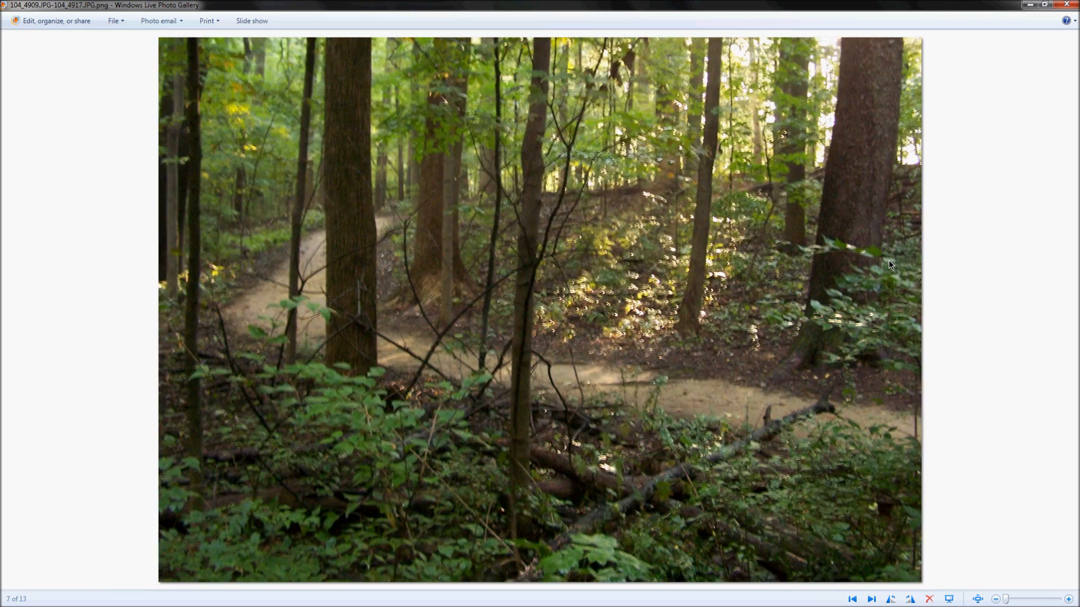
{"action": "key", "text": "Right"}
{"action": "key", "text": "Right"}
{"action": "key", "text": "Right"}
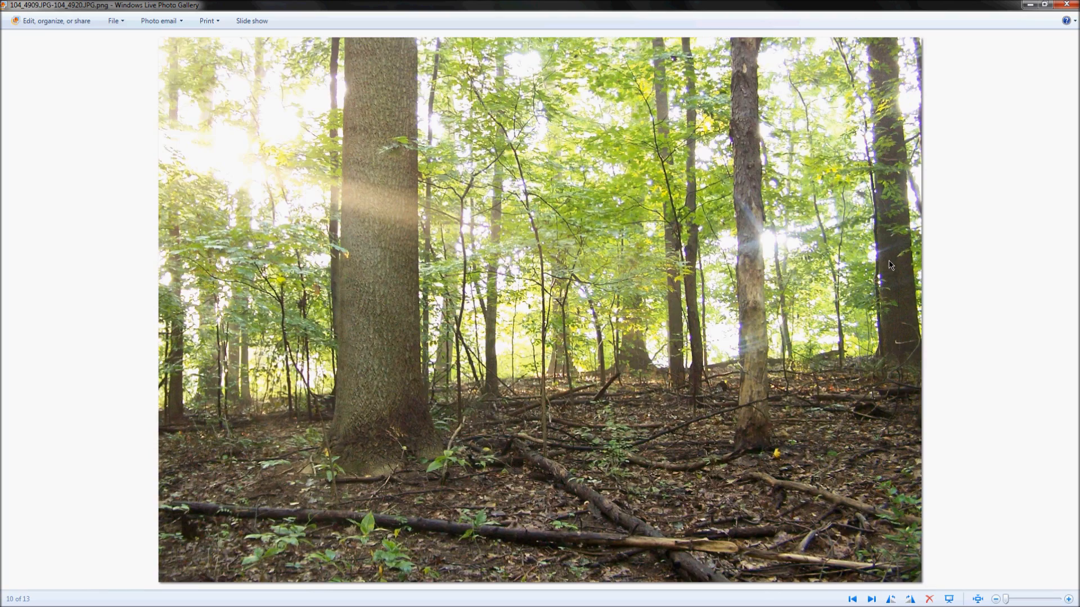
{"action": "key", "text": "Right"}
{"action": "key", "text": "Right"}
{"action": "key", "text": "Right"}
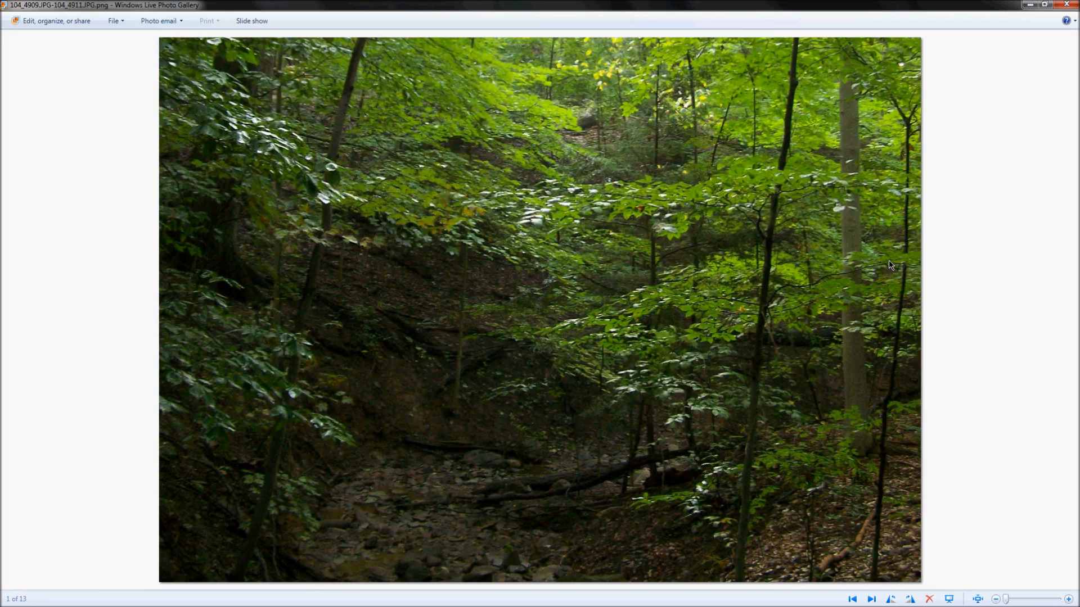
{"action": "key", "text": "Right"}
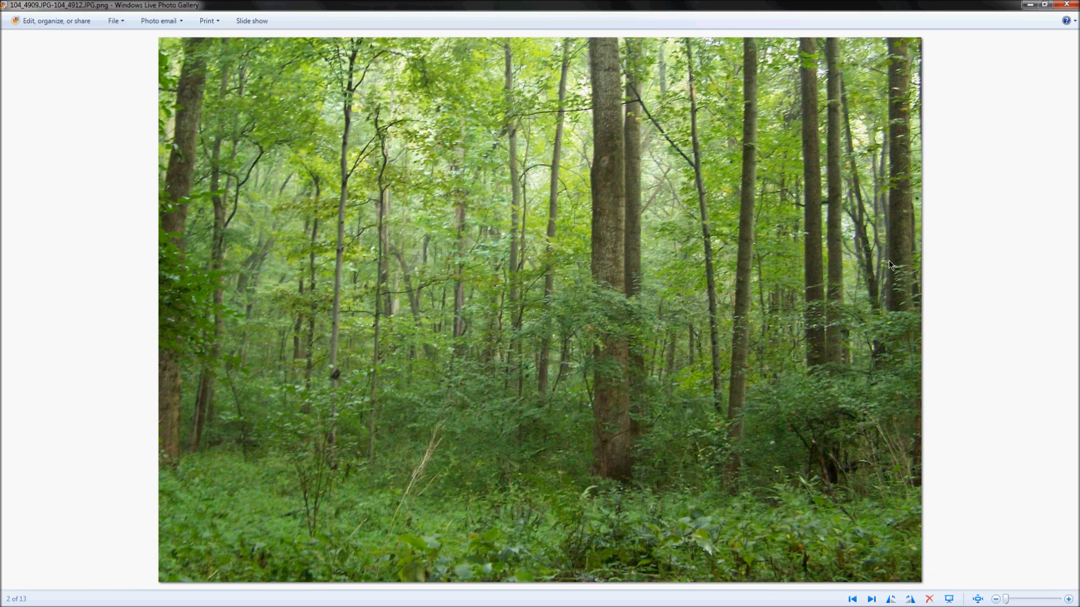